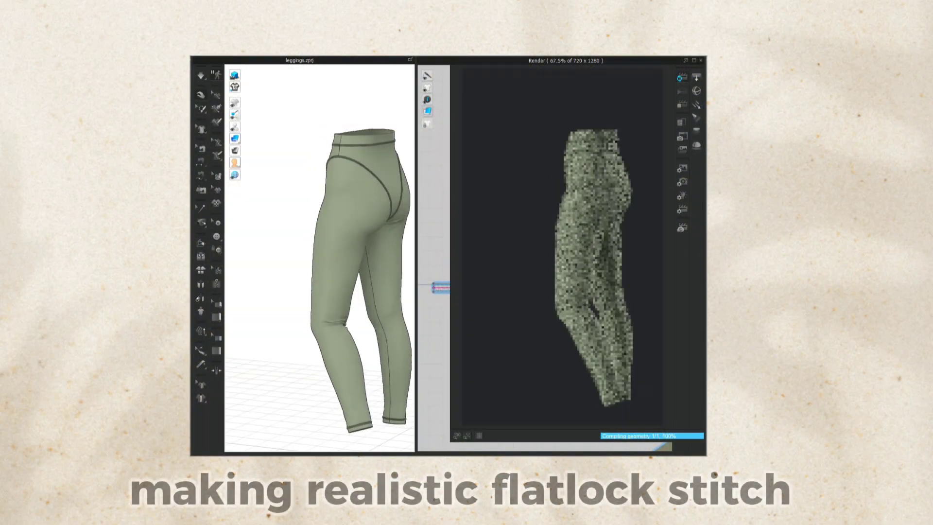
Examine the flatlock stitching on the back and waistband seams of the finished leggings in the 3D view and live render
right_click_drag(347, 327, 303, 339)
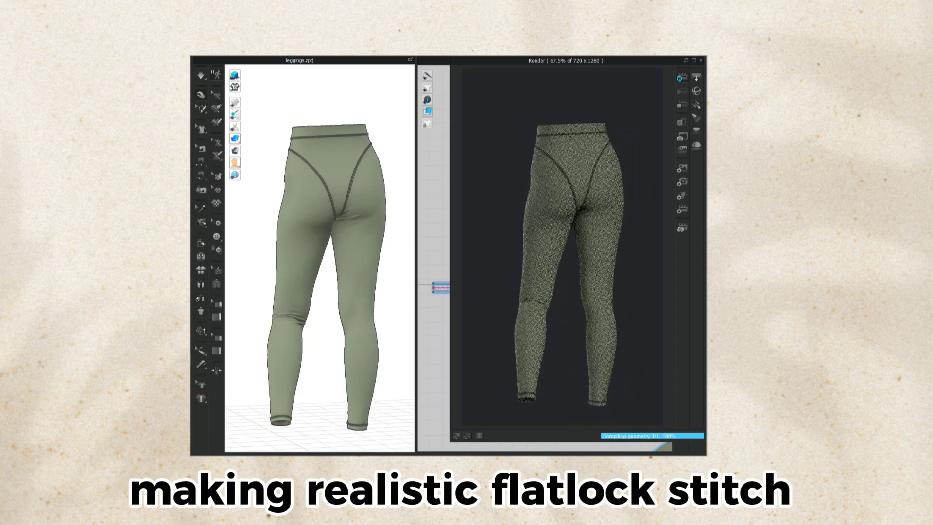
right_click_drag(316, 201, 302, 199)
middle_click_drag(301, 199, 279, 318)
scroll(359, 329, "up", 6)
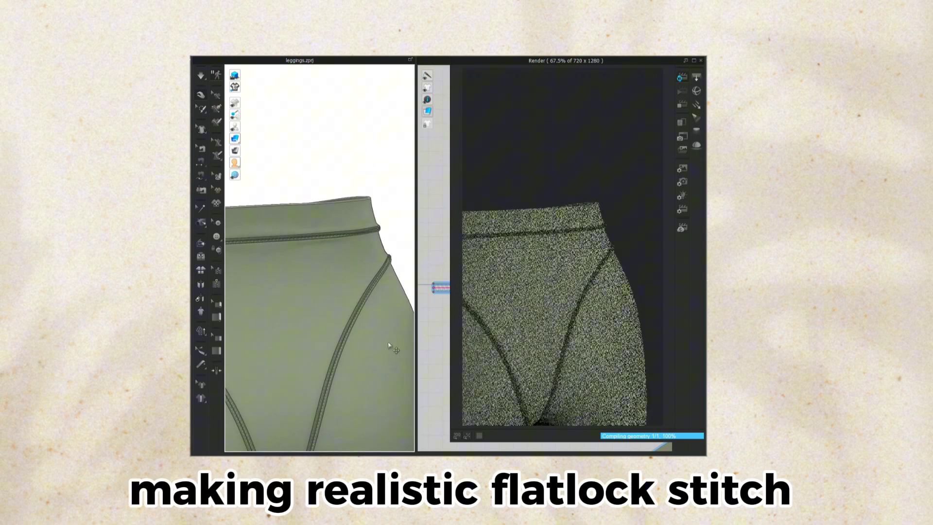
scroll(389, 345, "up", 1)
middle_click_drag(292, 386, 357, 310)
right_click_drag(356, 311, 395, 316)
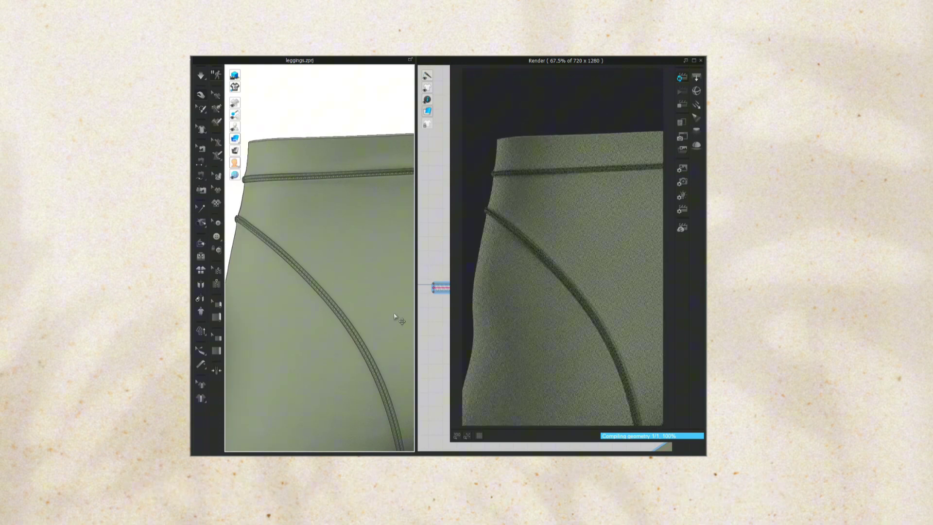
scroll(375, 348, "up", 1)
scroll(373, 370, "down", 10)
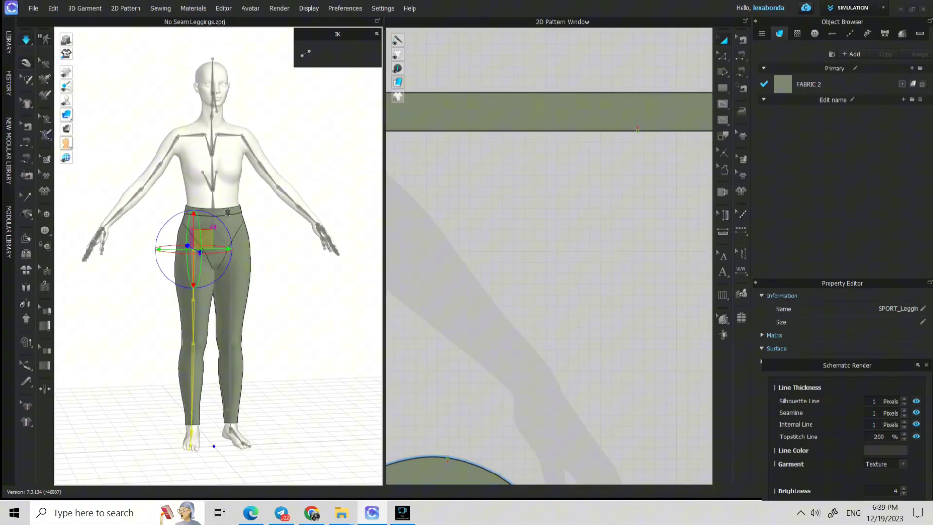
Spread the avatar's legs apart by rotating the hip joint and hide the avatar's joints
left_click_drag(220, 213, 231, 217)
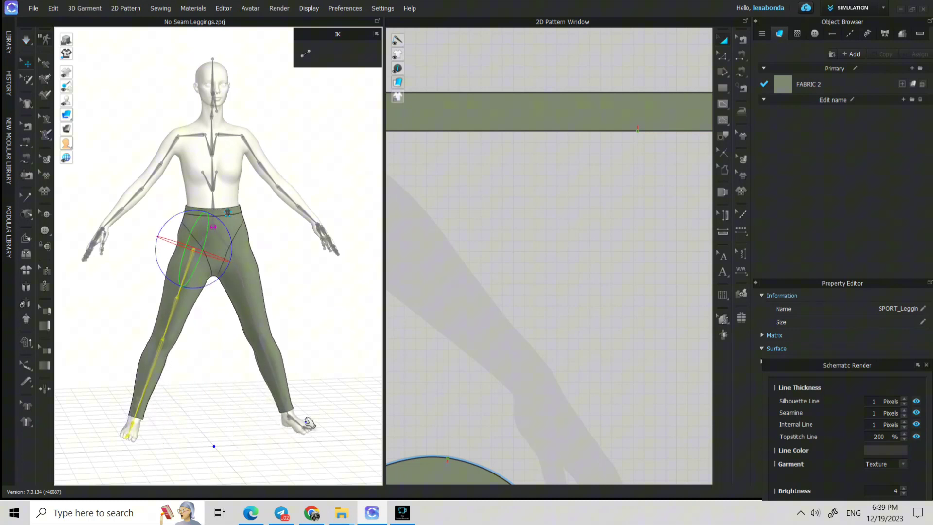
scroll(292, 320, "down", 1)
middle_click_drag(291, 321, 274, 317)
mouse_move(67, 105)
left_click(124, 102)
left_click(306, 287)
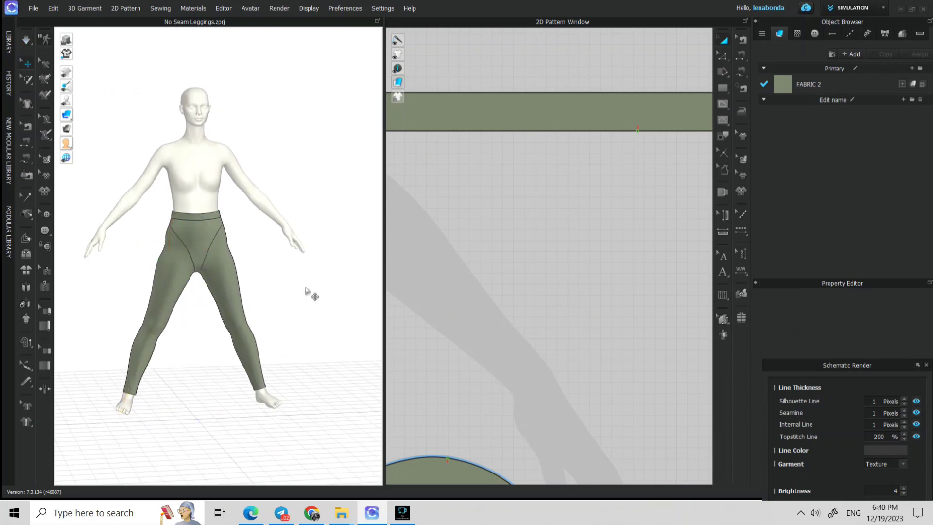
Select all the leggings pattern pieces and simulate the garment on the avatar's new pose
scroll(413, 254, "down", 10)
left_click_drag(424, 227, 645, 355)
scroll(202, 239, "up", 4)
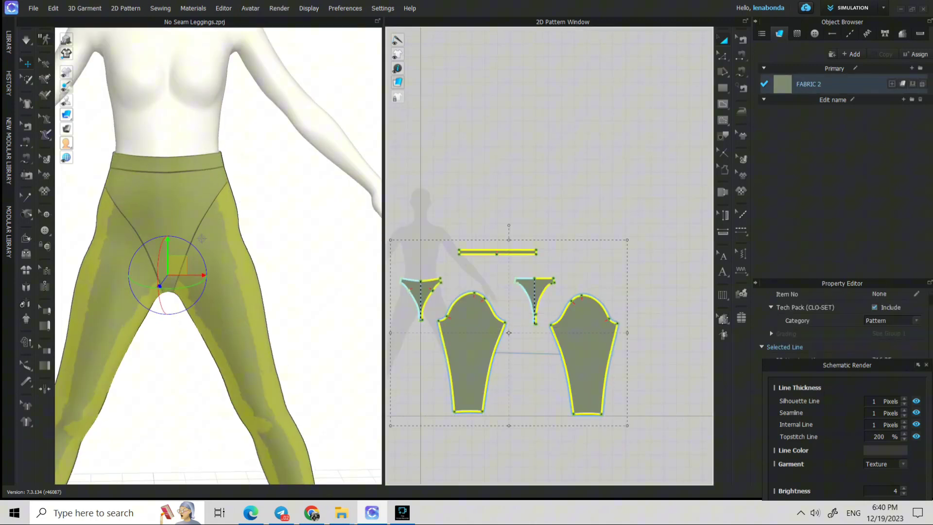
key("space")
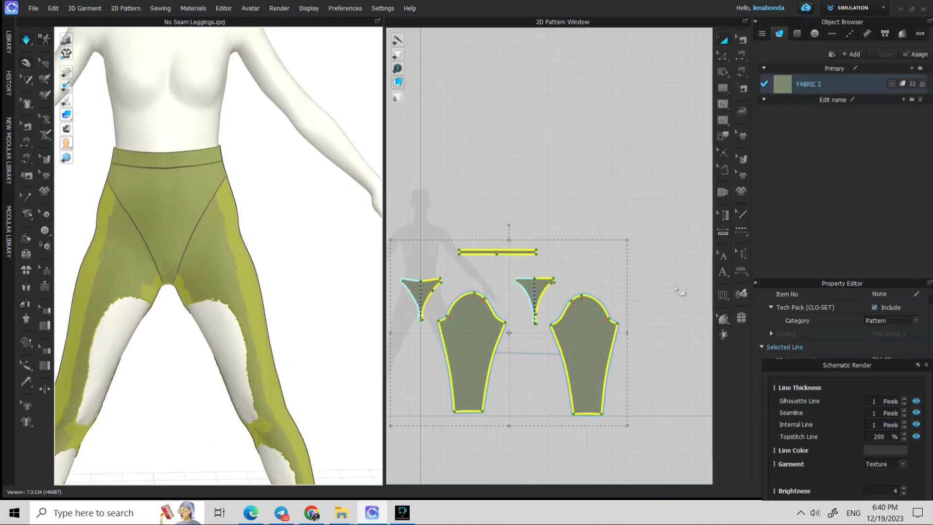
left_click(674, 290)
middle_click_drag(524, 172, 676, 96)
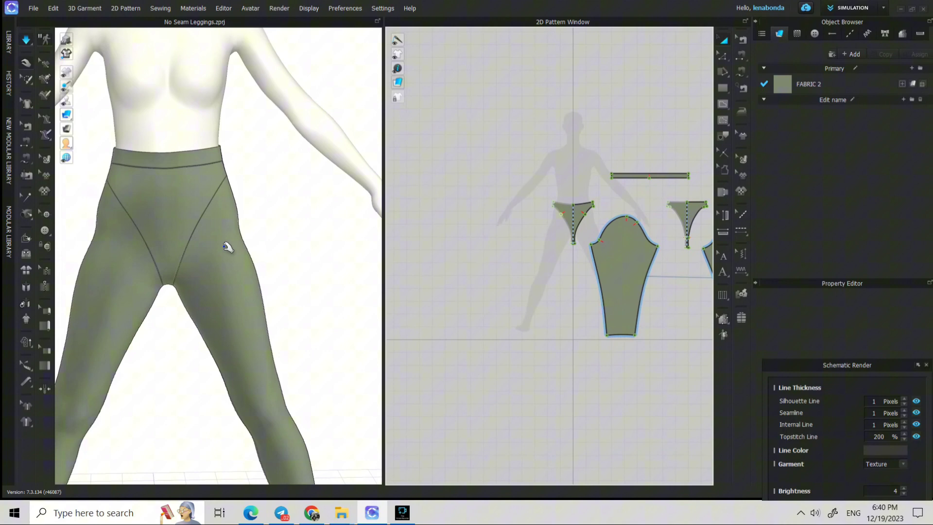
scroll(237, 269, "down", 4)
middle_click_drag(262, 285, 246, 312)
right_click_drag(296, 336, 277, 315)
key("space")
Flip the normals of both leg pieces in the non-textured garment display and switch back to the textured display
left_click(106, 116)
right_click_drag(224, 272, 250, 340)
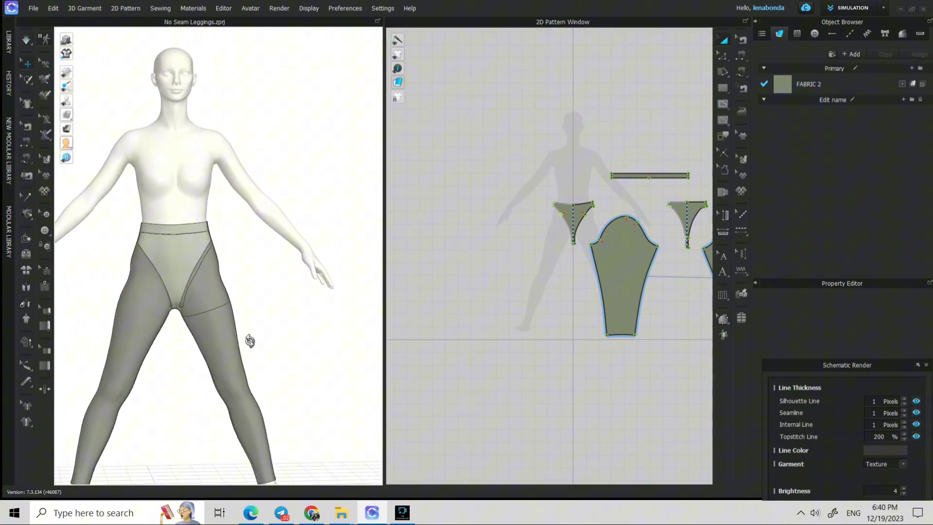
left_click(94, 118)
left_click(204, 302)
right_click(145, 301)
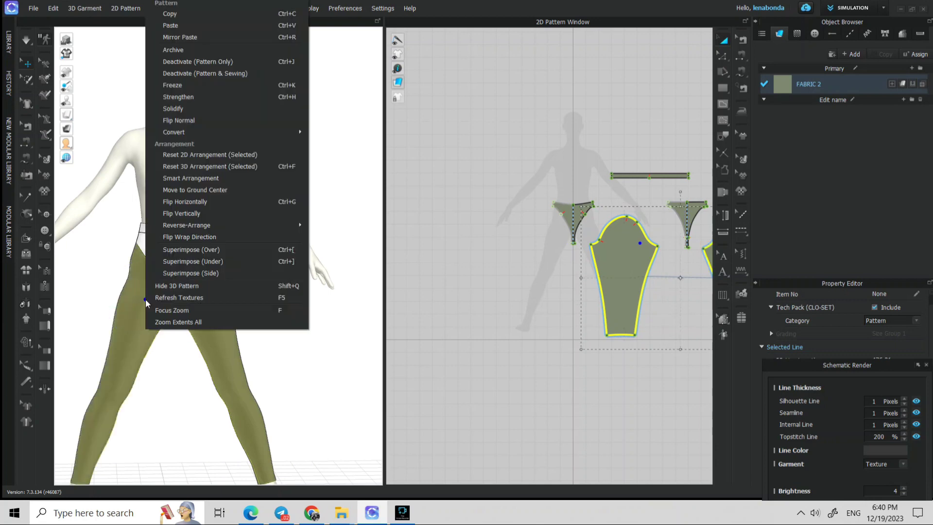
left_click(189, 121)
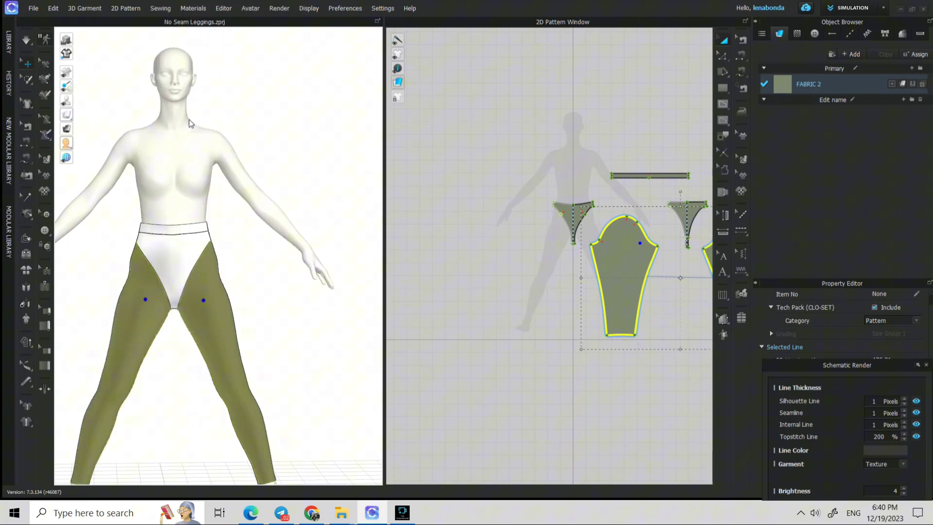
left_click(173, 200)
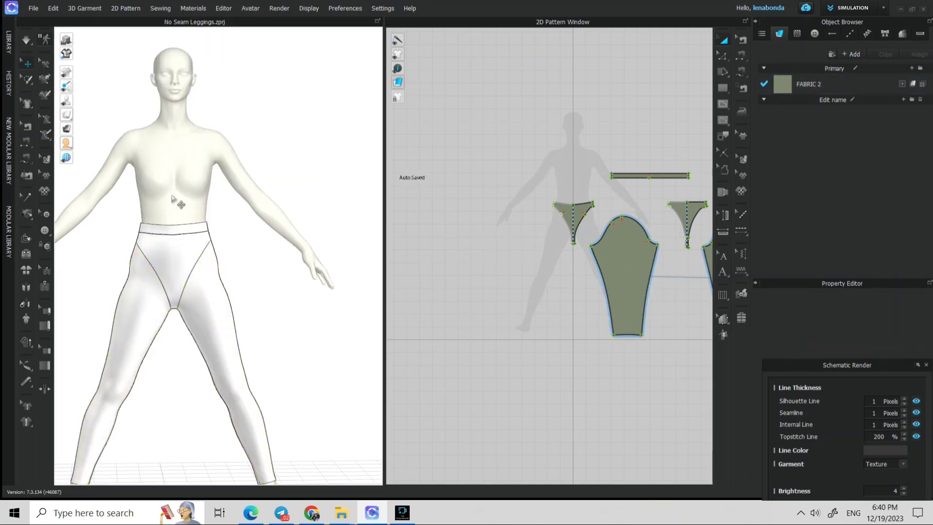
left_click(107, 115)
Examine the leggings on the avatar from the front and side, down to the ankle hems
scroll(213, 186, "up", 4)
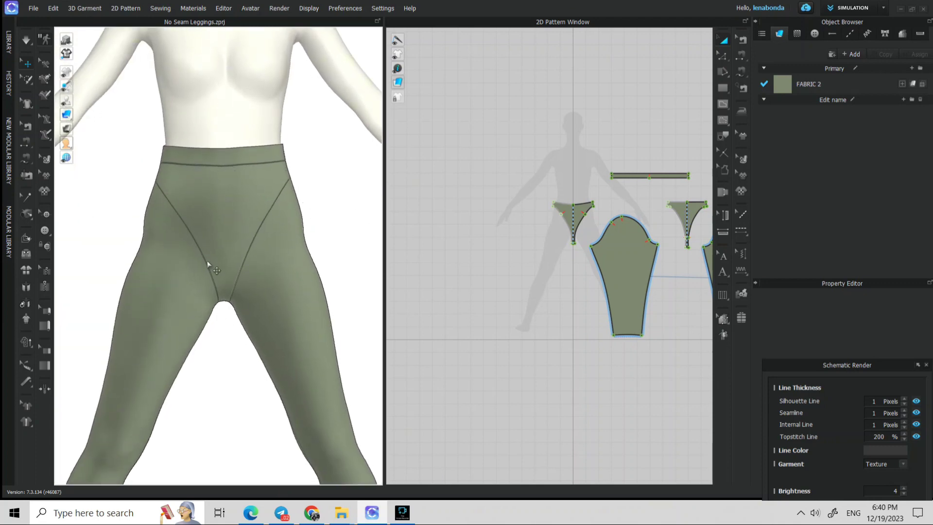
scroll(282, 246, "down", 4)
middle_click_drag(323, 226, 252, 144)
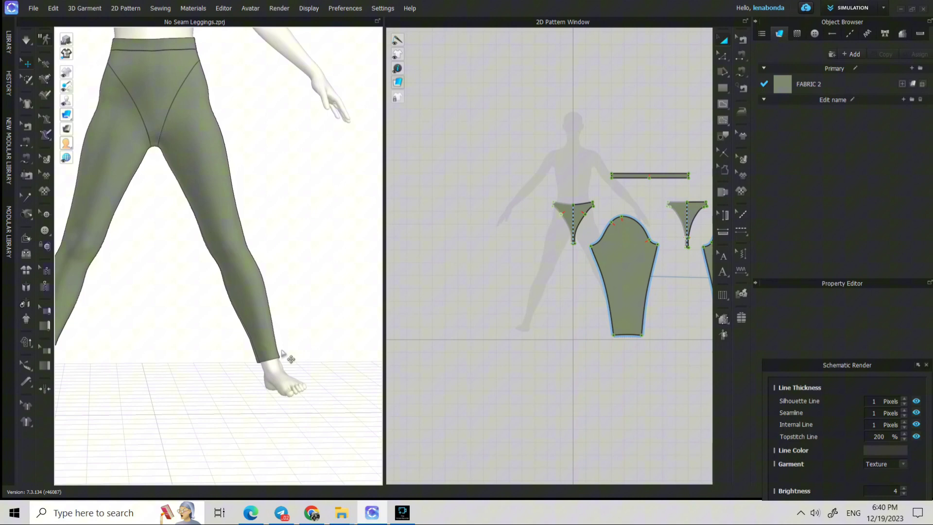
middle_click_drag(63, 353, 168, 352)
middle_click_drag(280, 347, 205, 353)
right_click_drag(146, 209, 254, 201)
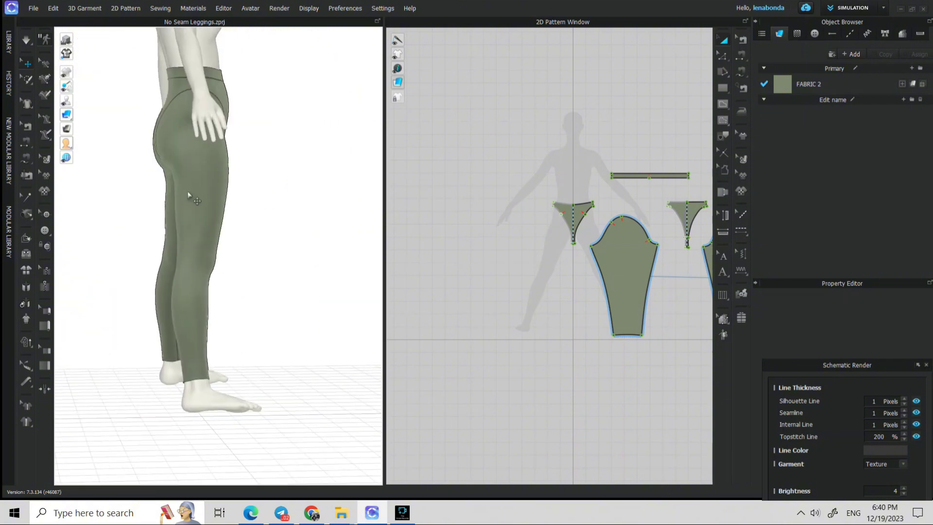
right_click_drag(299, 317, 188, 325)
Offset the hem edge of the leg piece as an internal line with the Edit Pattern tool
middle_click_drag(541, 268, 442, 239)
scroll(555, 307, "up", 6)
left_click(485, 303)
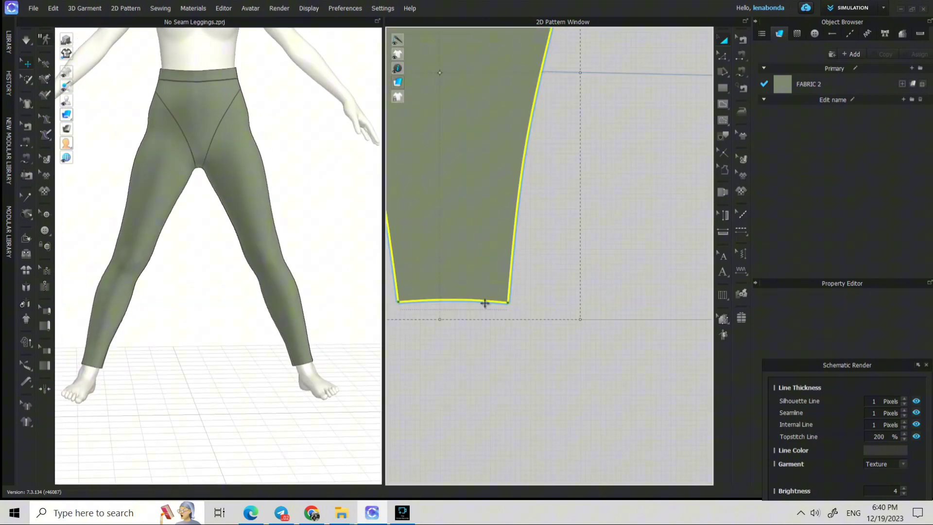
left_click(727, 59)
right_click(494, 302)
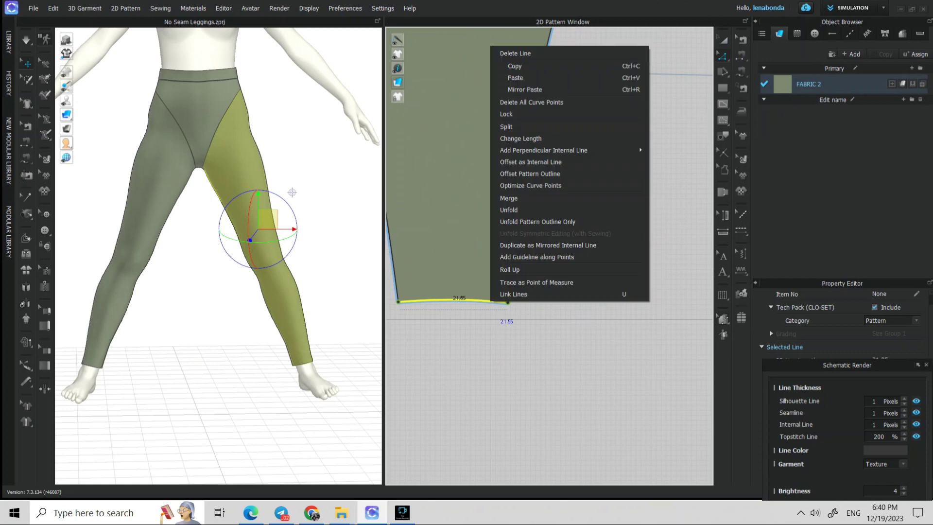
left_click(517, 160)
Cut and sew the leg pieces along the internal hem line to make separate ankle cuffs
left_click(443, 295)
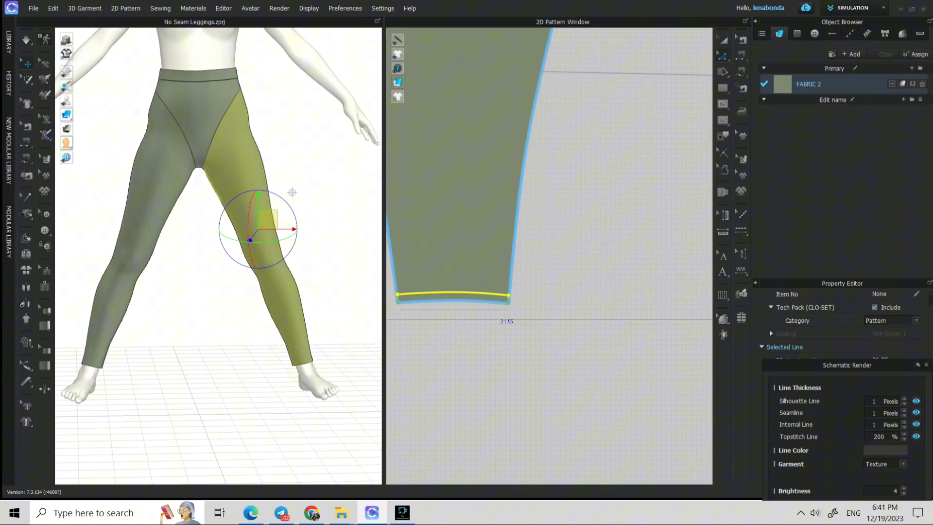
scroll(451, 311, "down", 4)
right_click(459, 305)
left_click(482, 200)
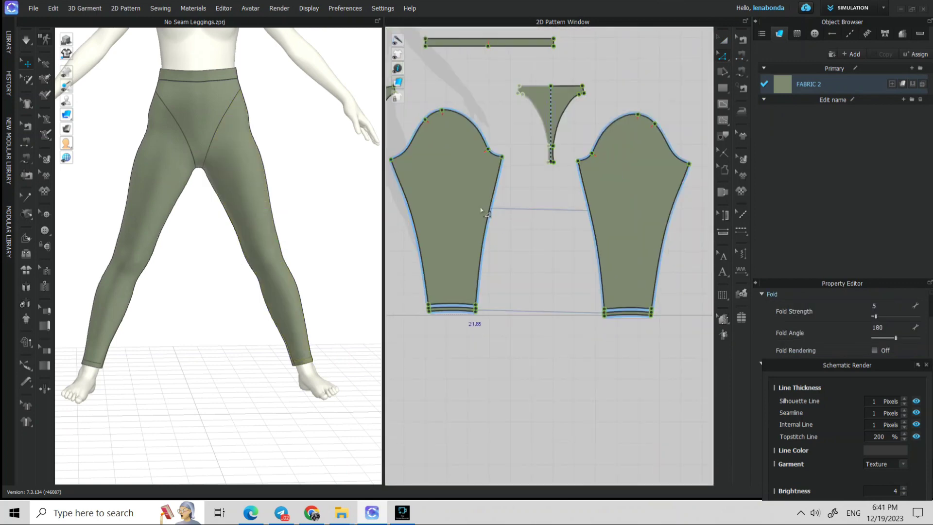
scroll(535, 243, "up", 4)
scroll(535, 243, "down", 2)
scroll(547, 273, "up", 4)
Review the simulation properties of both ankle cuff pieces, moving the Schematic Render window out of the way
left_click(523, 308, "shift")
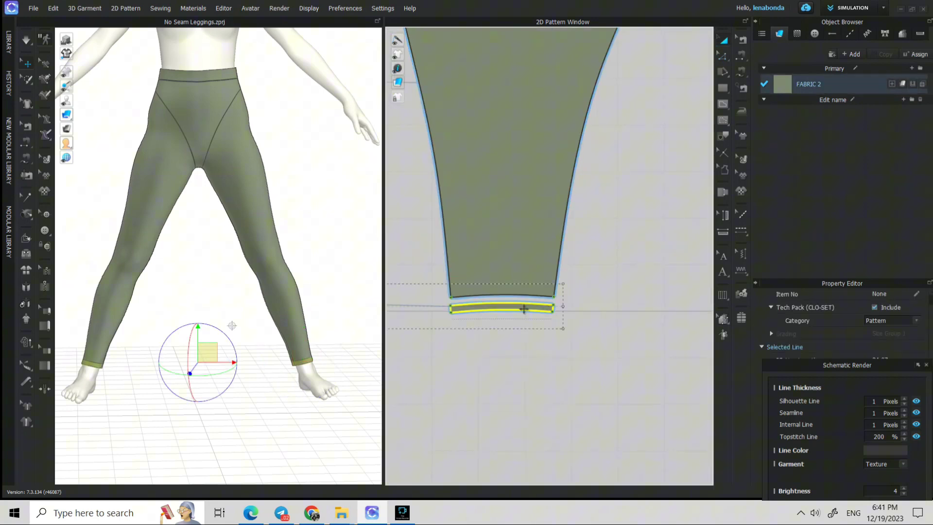
left_click_drag(893, 365, 902, 111)
scroll(836, 389, "down", 10)
scroll(859, 448, "up", 3)
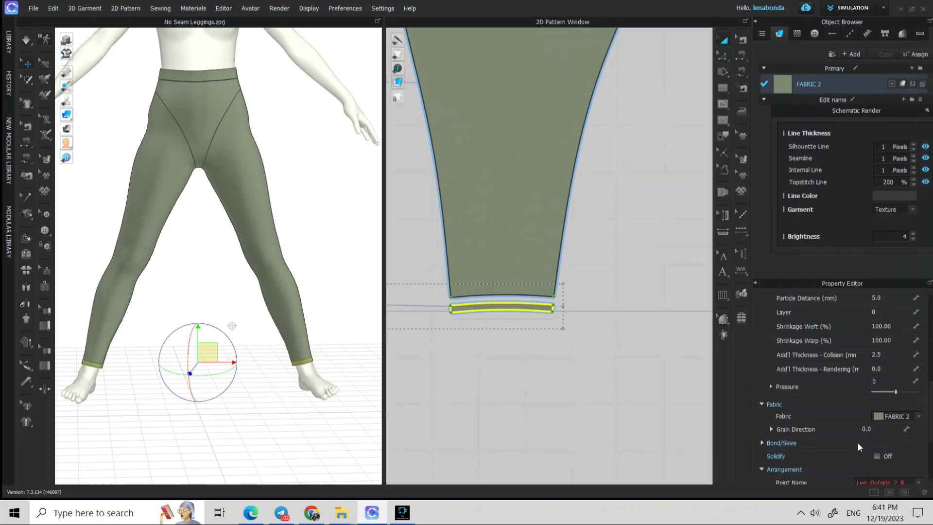
left_click(535, 423)
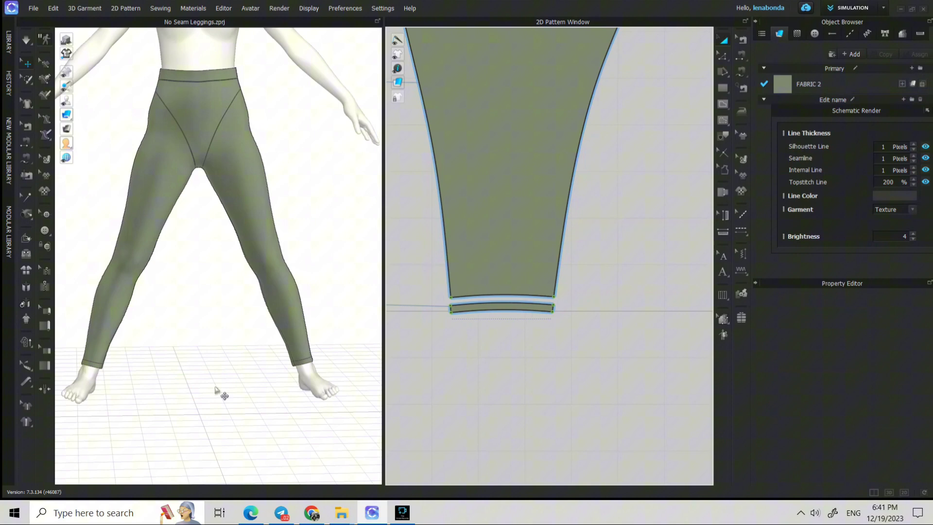
Offset the curved seam edges of the front, back and leg pieces as internal lines at a distance of 0.30 cm
scroll(284, 385, "up", 2)
right_click_drag(283, 385, 204, 402)
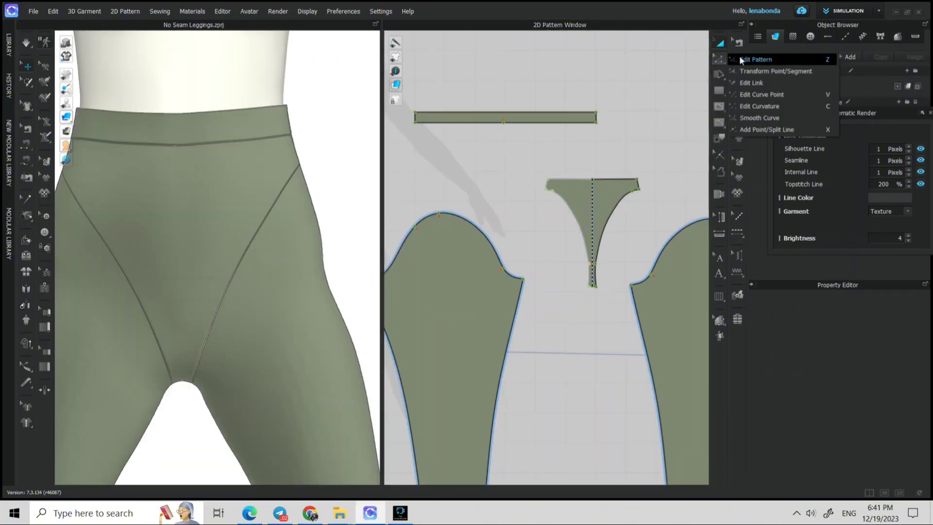
left_click(753, 59)
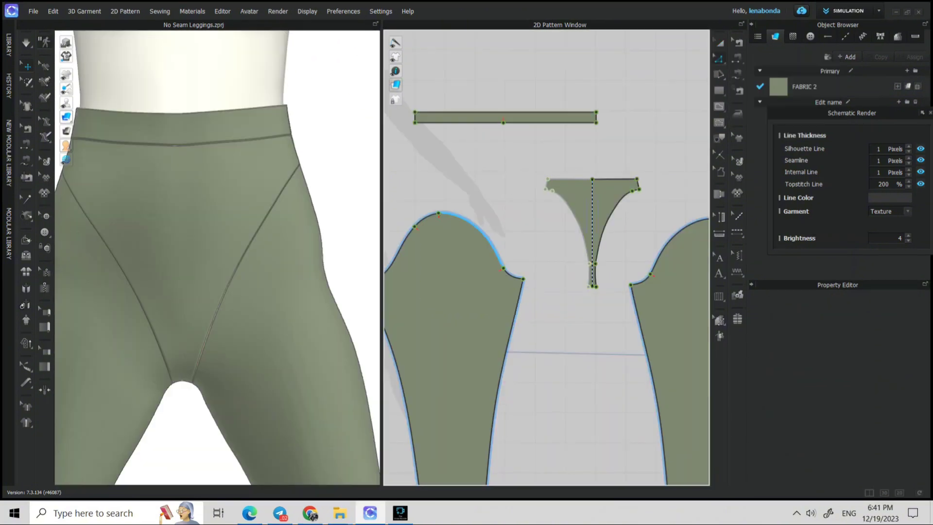
left_click(457, 223)
scroll(547, 170, "up", 5)
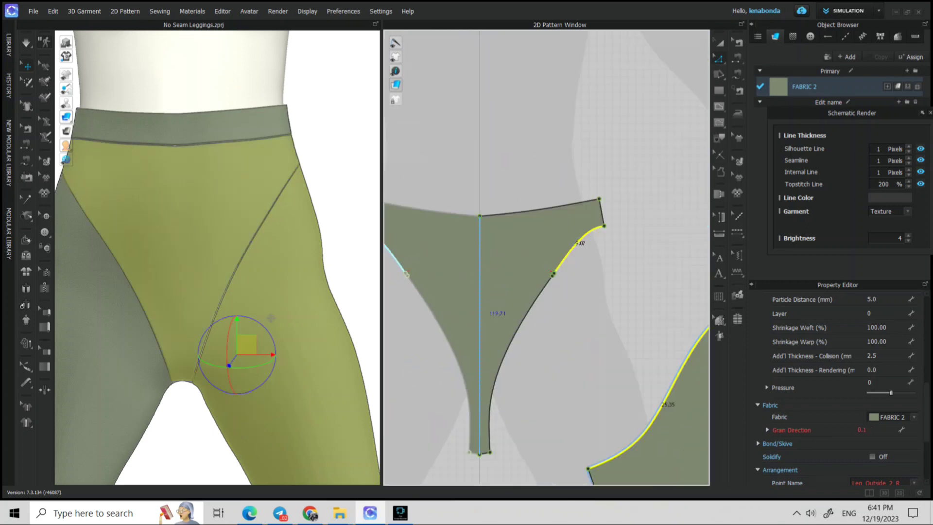
scroll(535, 296, "up", 7)
left_click(567, 248, "shift")
scroll(571, 260, "down", 6)
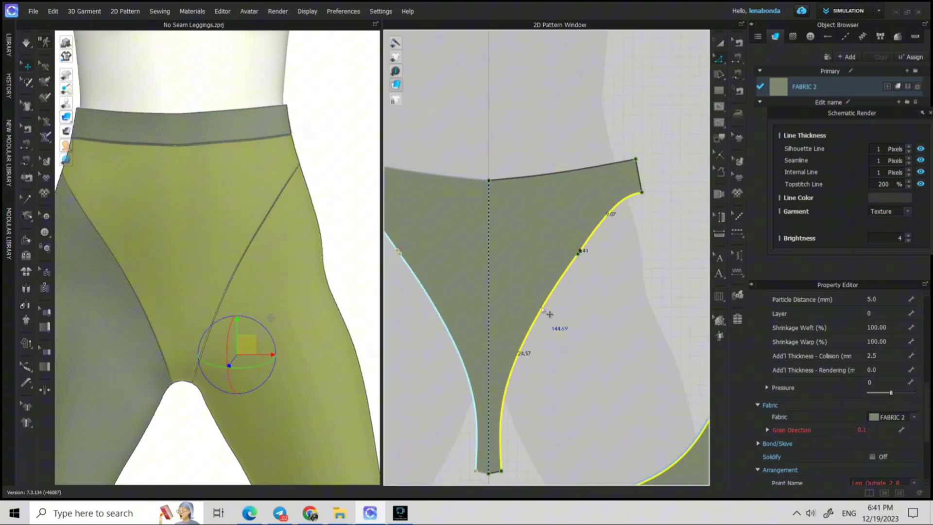
right_click(544, 305)
left_click(607, 154)
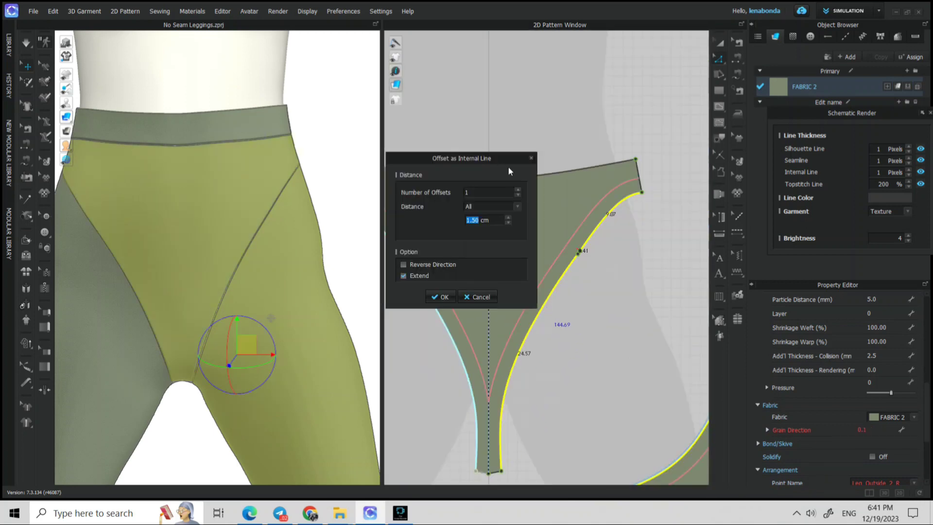
type("0.25")
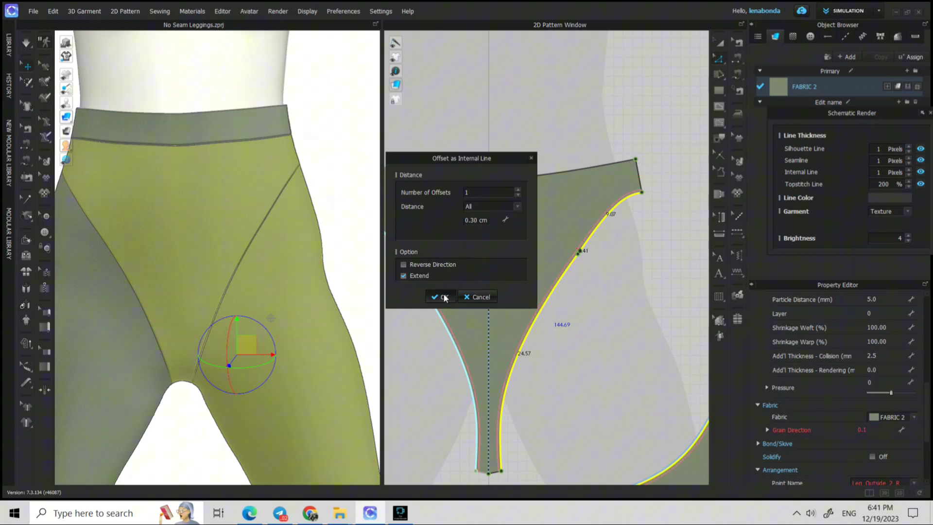
left_click(443, 297)
Measure the length of the curved internal line on the leg piece
scroll(583, 322, "down", 3)
middle_click_drag(583, 322, 384, 225)
scroll(668, 285, "down", 2)
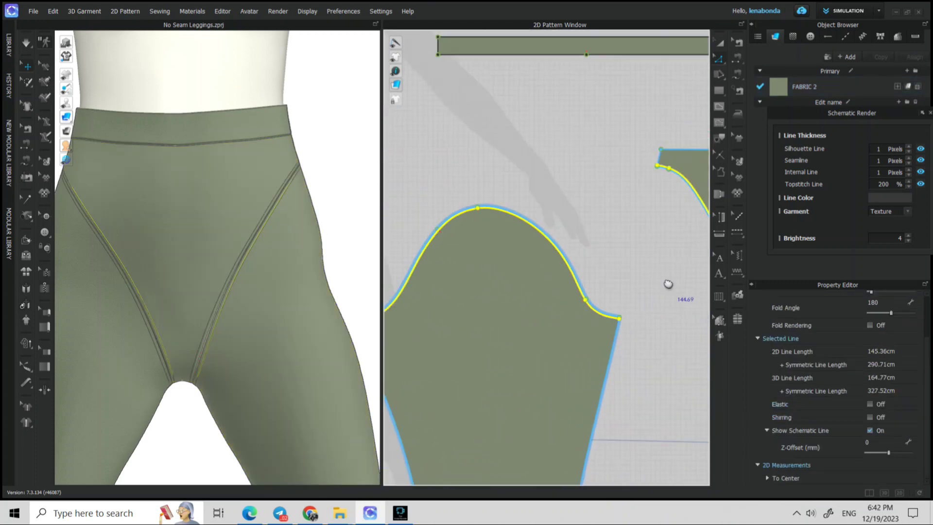
middle_click_drag(669, 286, 661, 275)
scroll(574, 188, "up", 3)
double_click(560, 194)
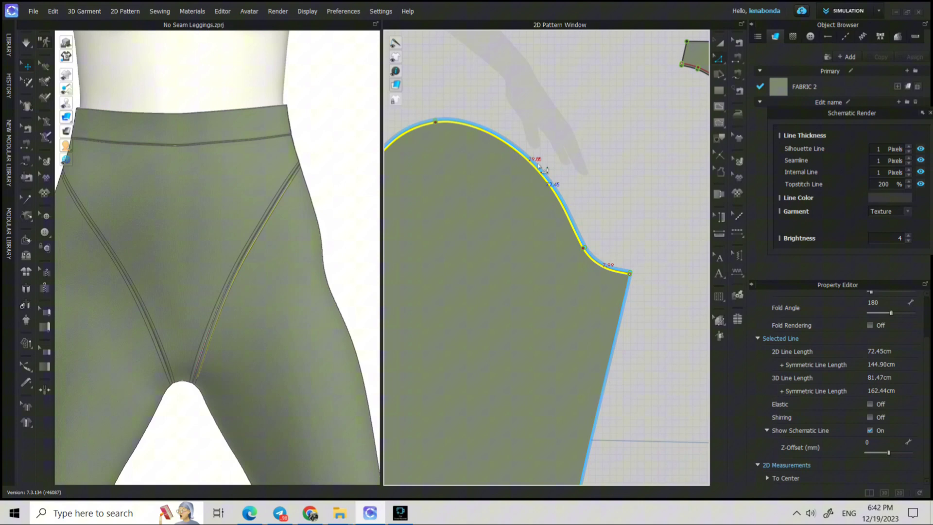
scroll(644, 277, "down", 3)
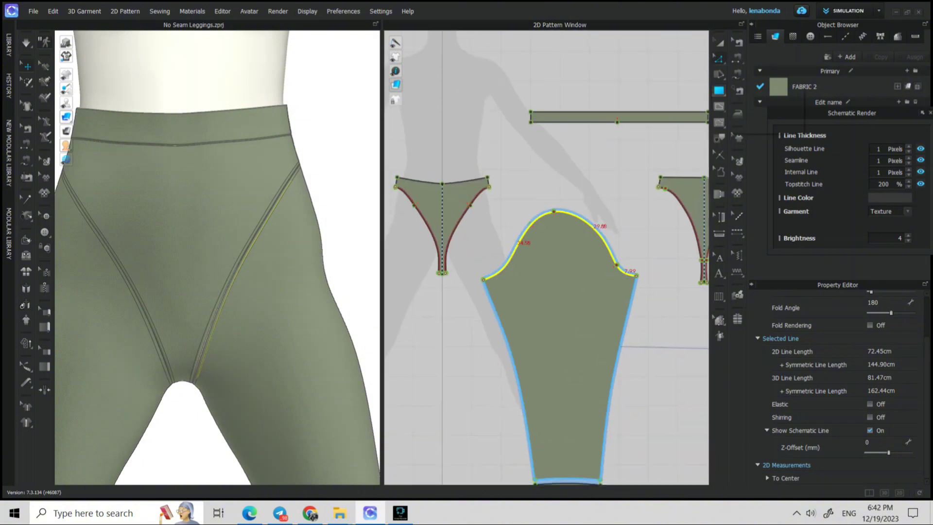
Create a thin rectangular pattern strip 72 cm wide and place it beside the leg piece
left_click(747, 104)
left_click(517, 183)
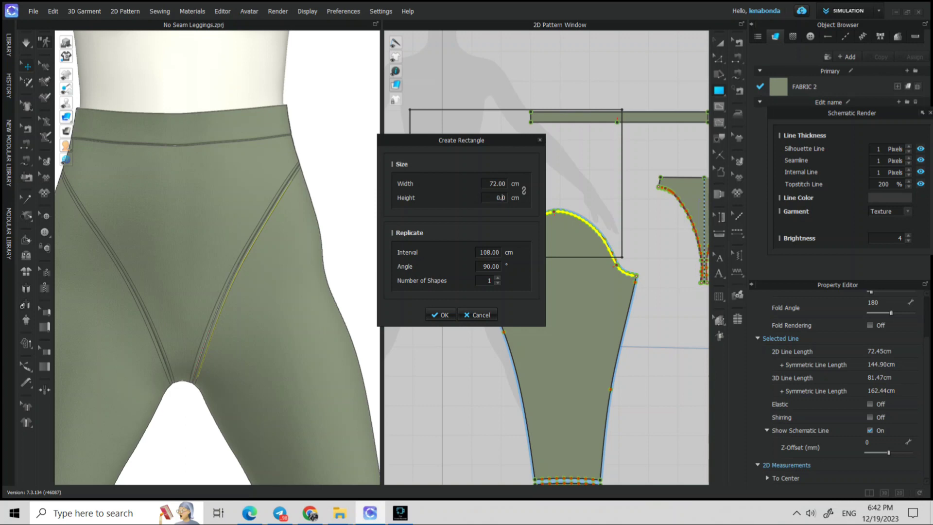
left_click(441, 315)
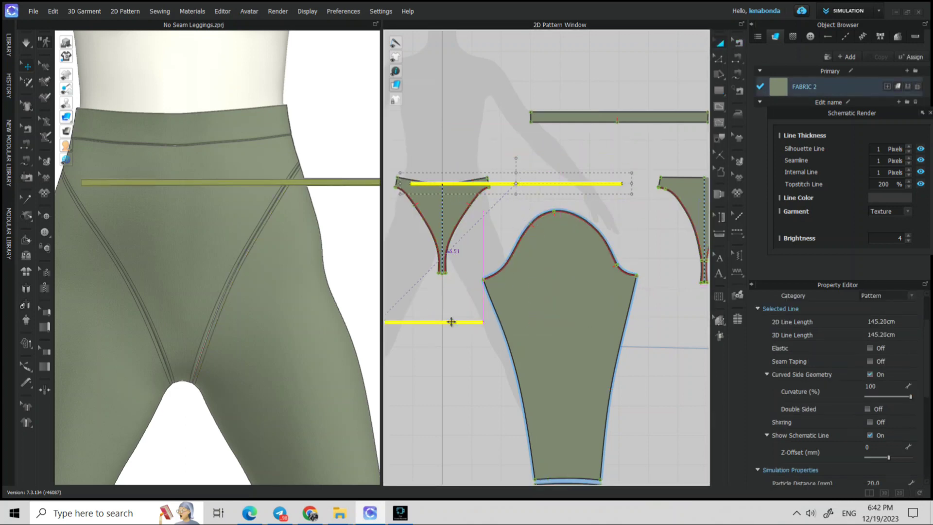
left_click_drag(452, 322, 452, 322)
middle_click_drag(485, 417, 560, 419)
left_click(561, 419)
left_click_drag(839, 113, 837, 360)
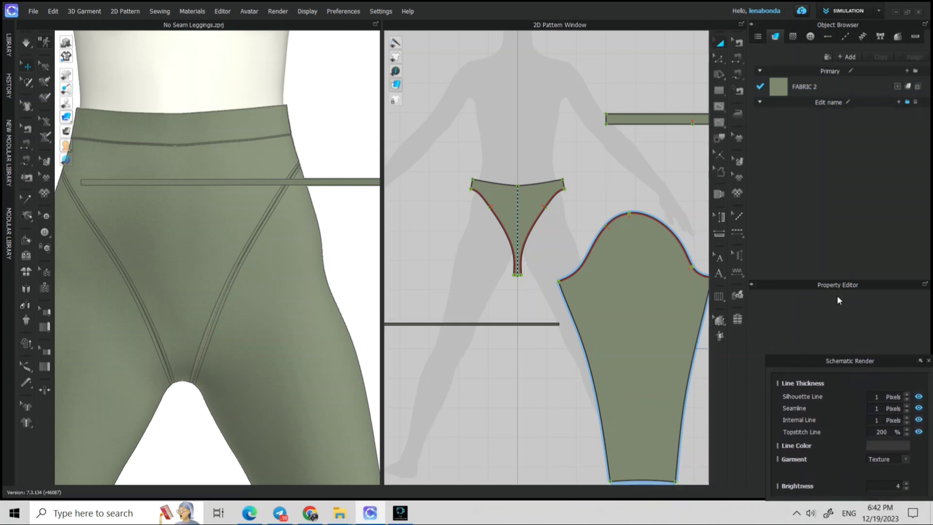
Rename the existing fabric as main and create a copy of it named stitch
double_click(777, 82)
type("main")
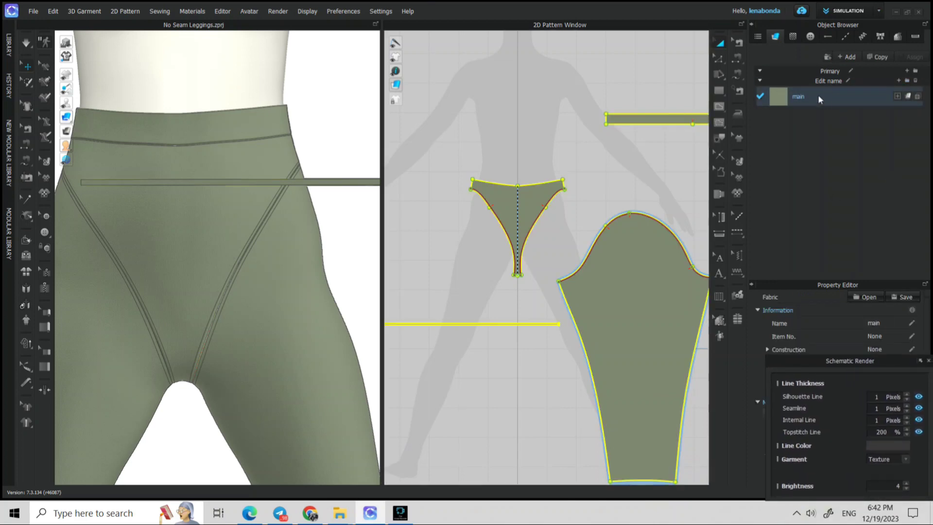
left_click(918, 81)
left_click(878, 56)
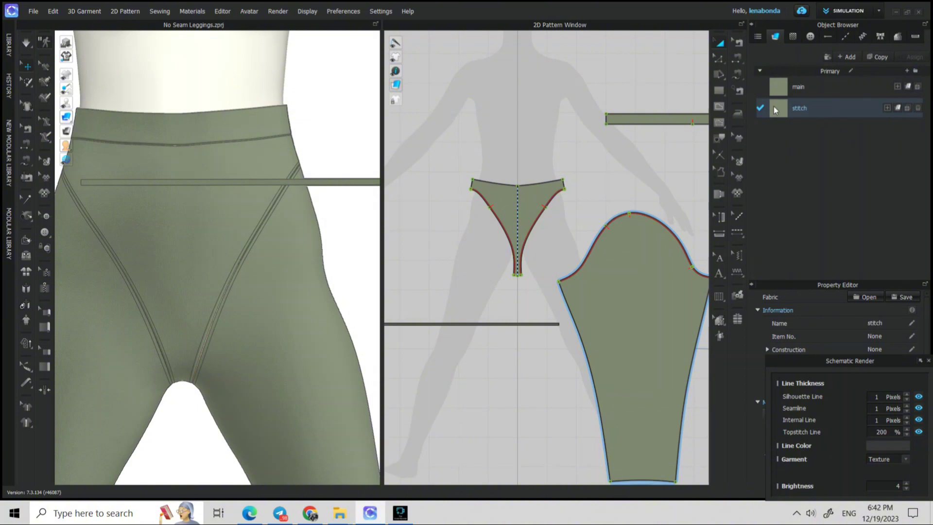
Set the stitch fabric's colour to the first white swatch of the Pantone polyester palette
scroll(840, 418, "down", 5)
left_click(914, 456)
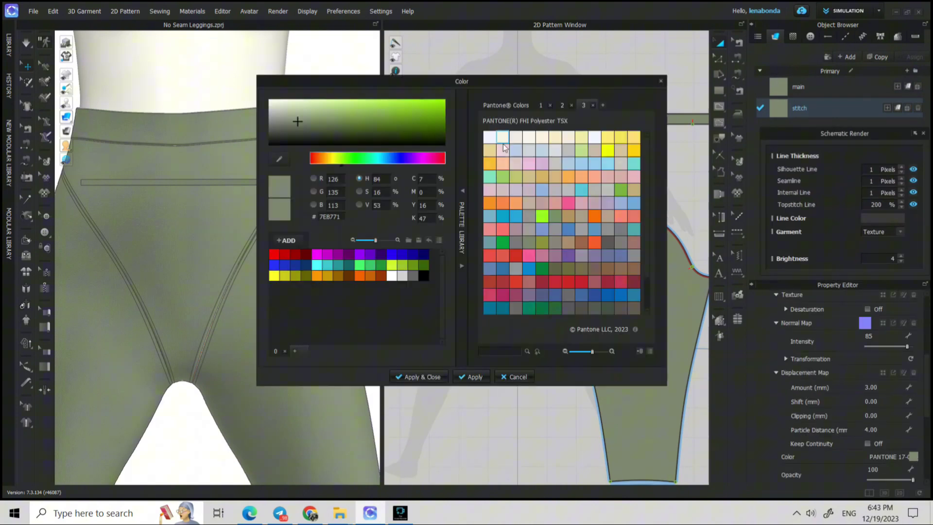
left_click(490, 137)
left_click(420, 377)
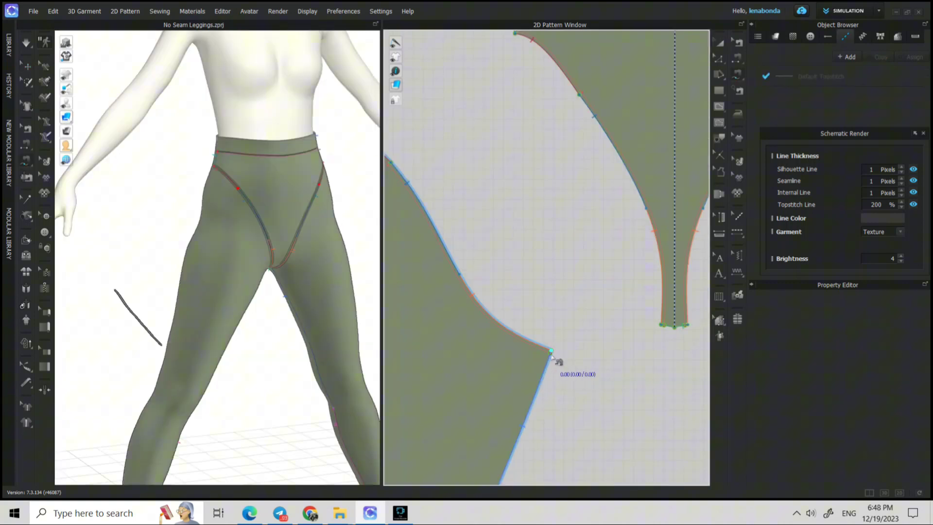
Sew the front and back halves of the leg piece's curved internal line to consecutive sections of the thin strip's edge
scroll(552, 356, "down", 5)
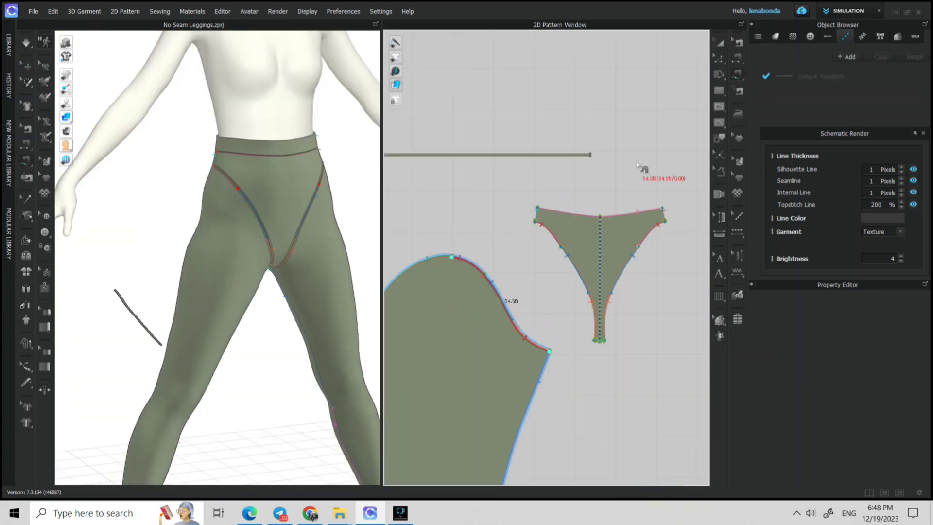
left_click(451, 162)
scroll(451, 164, "down", 1)
middle_click_drag(451, 165, 544, 150)
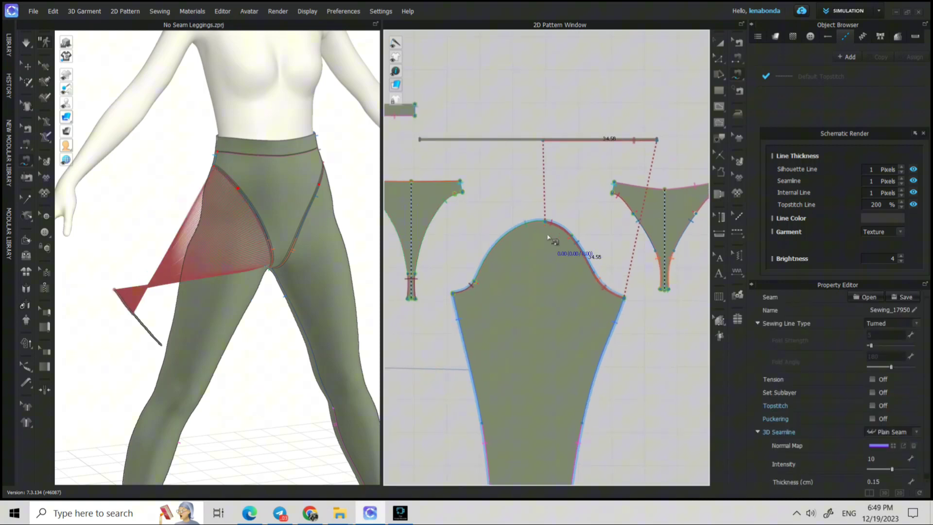
left_click(544, 228)
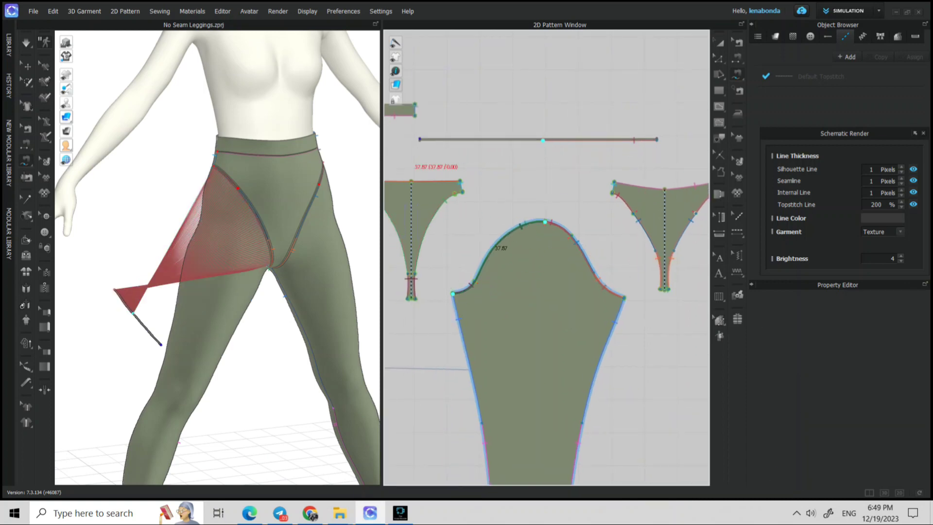
left_click(419, 141)
Sew the front piece's curved internal line, from crotch to waist, to the matching section of the thin strip's edge
scroll(668, 121, "up", 3)
scroll(656, 406, "up", 5)
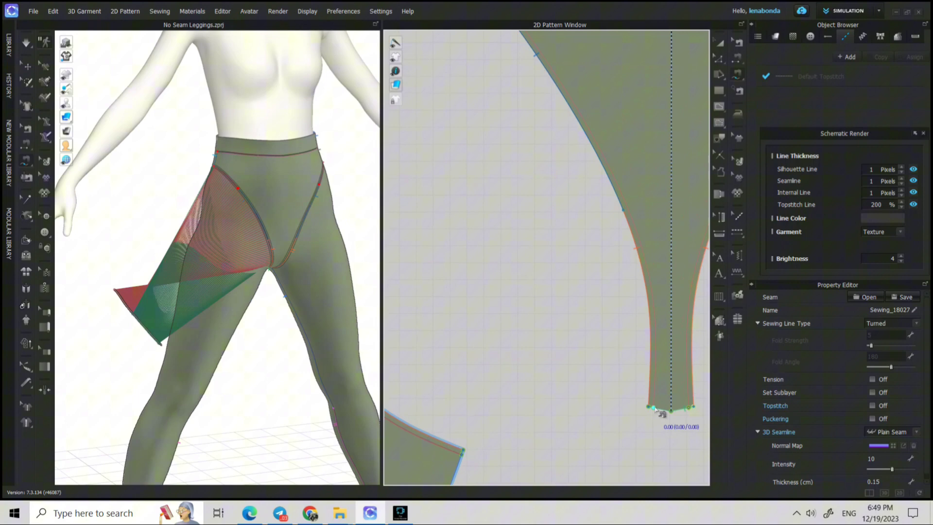
left_click(661, 413)
scroll(661, 412, "down", 4)
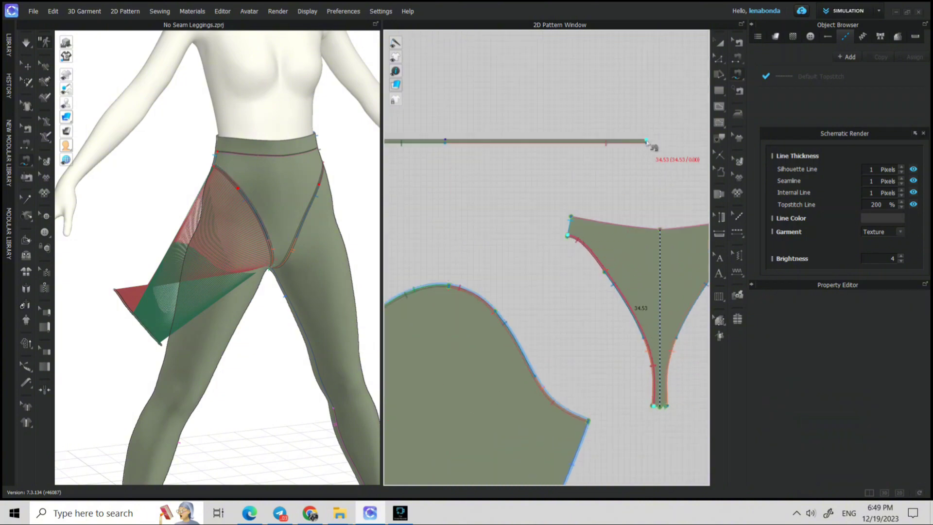
left_click(646, 142)
left_click(445, 142)
middle_click_drag(449, 222, 685, 209)
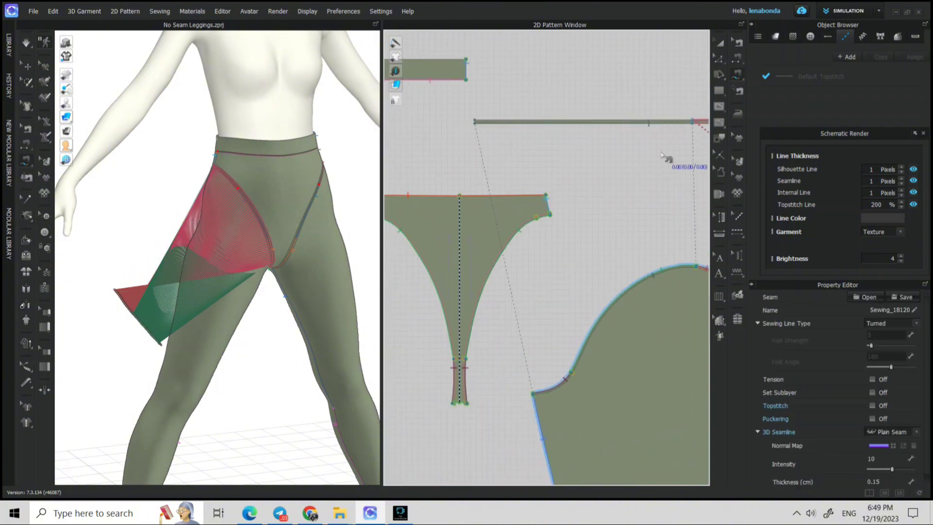
Sew the remaining section of the thin strip's edge to the back piece's curved internal line, from waist to crotch
left_click(697, 121)
scroll(548, 230, "up", 5)
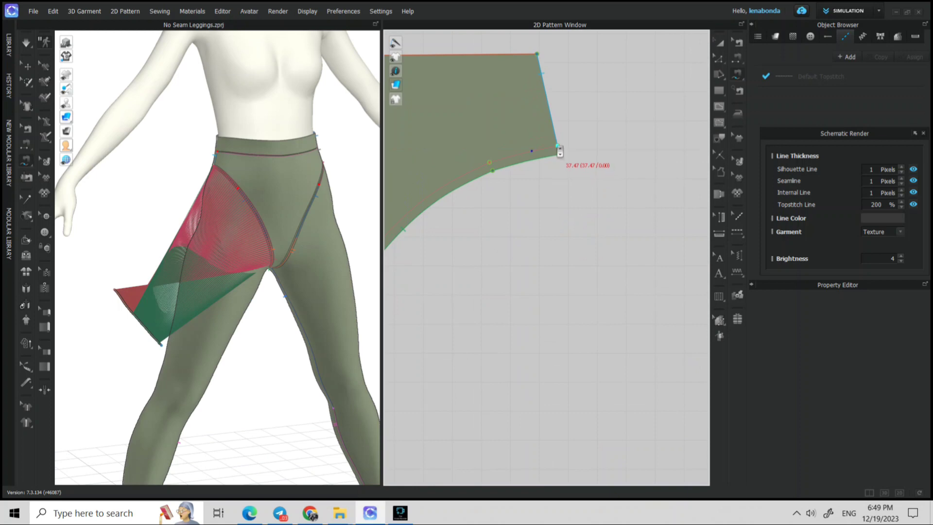
left_click(560, 151)
scroll(535, 165, "down", 4)
left_click(437, 413)
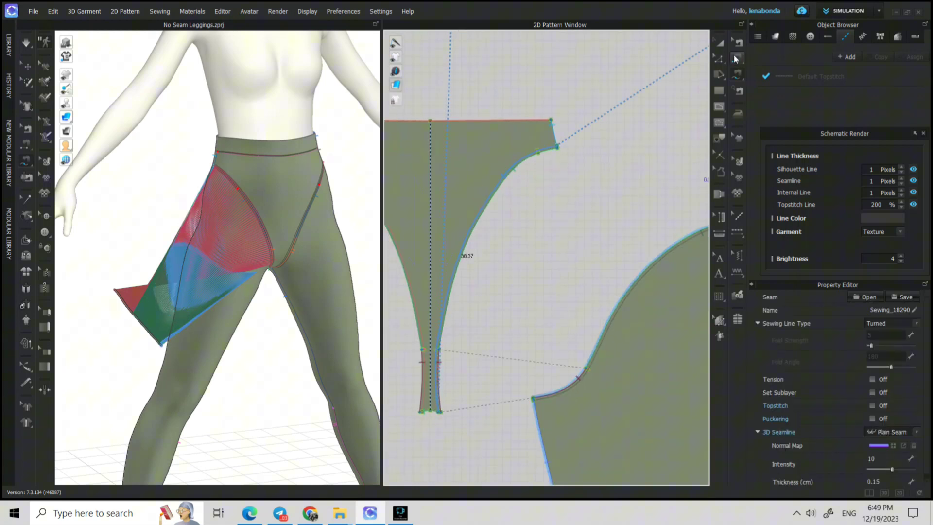
Superimpose the sewn strip over the leg seam on the avatar and assign the stitch fabric to it
left_click(720, 43)
scroll(664, 113, "down", 5)
left_click(649, 92)
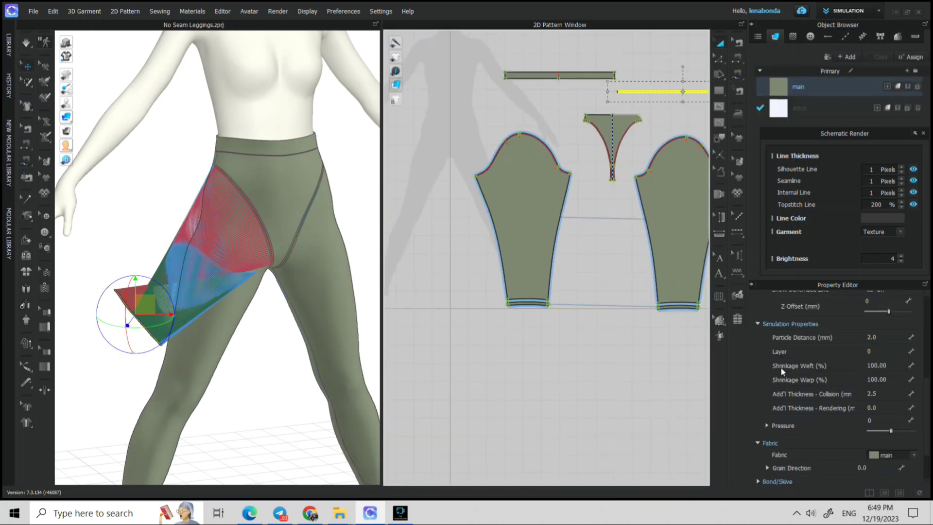
right_click(141, 336)
left_click(150, 284)
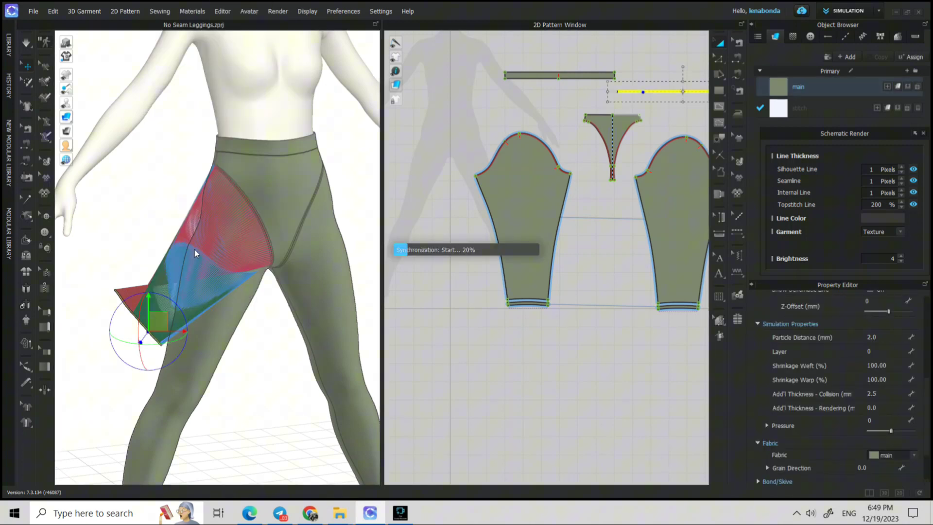
left_click(900, 112)
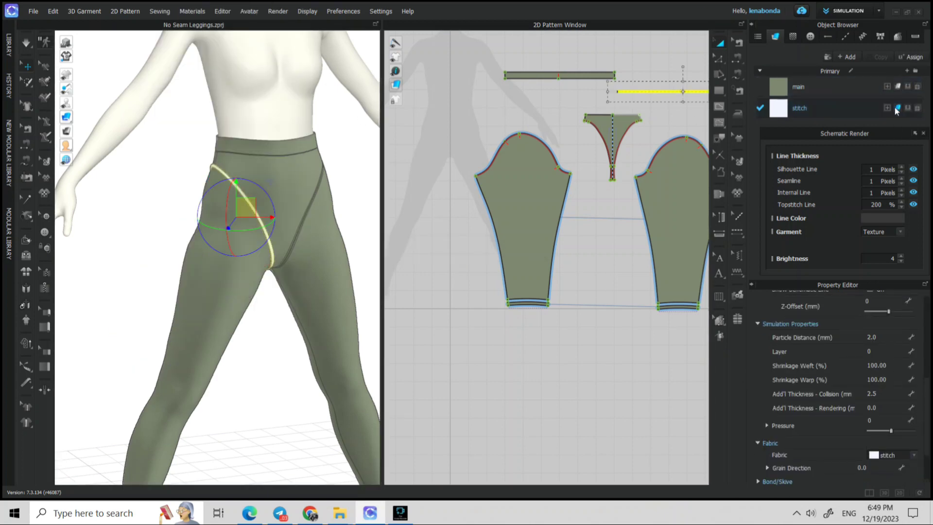
Simulate the garment to settle the white strip onto the leg seam
scroll(228, 228, "up", 5)
scroll(228, 229, "down", 5)
right_click_drag(231, 243, 267, 286)
left_click(267, 286)
scroll(258, 259, "up", 5)
key("space")
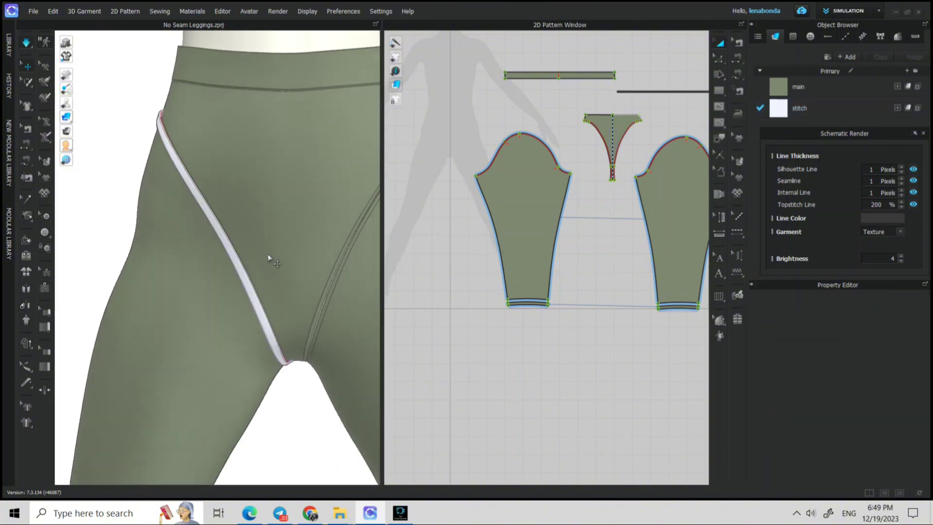
scroll(263, 265, "down", 3)
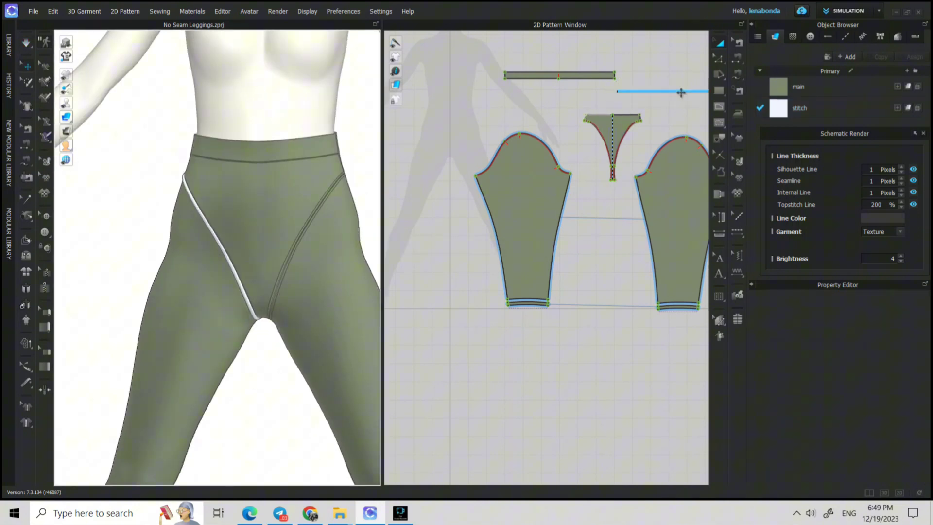
Create a symmetric pattern with sewing from the leg strip and place it above the opposite leg piece
left_click(681, 93)
right_click(681, 93)
left_click(743, 229)
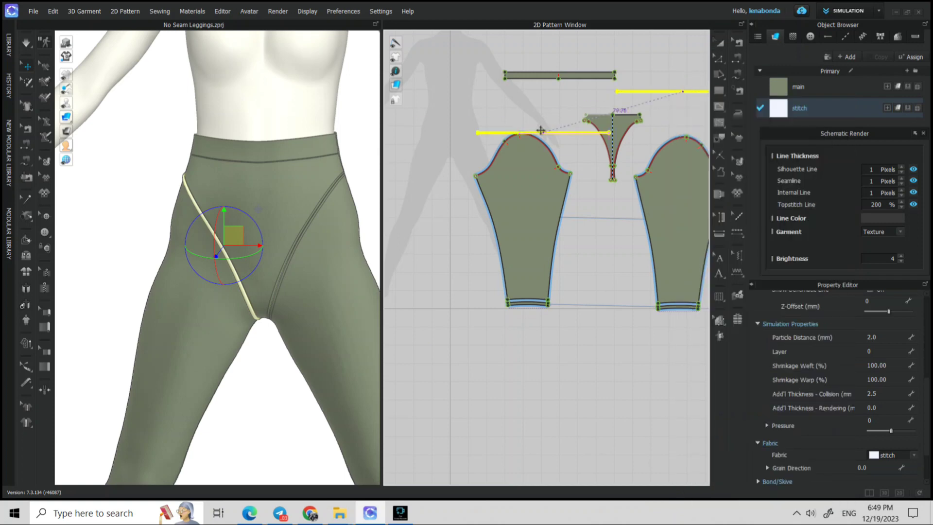
left_click(495, 91)
left_click(317, 228)
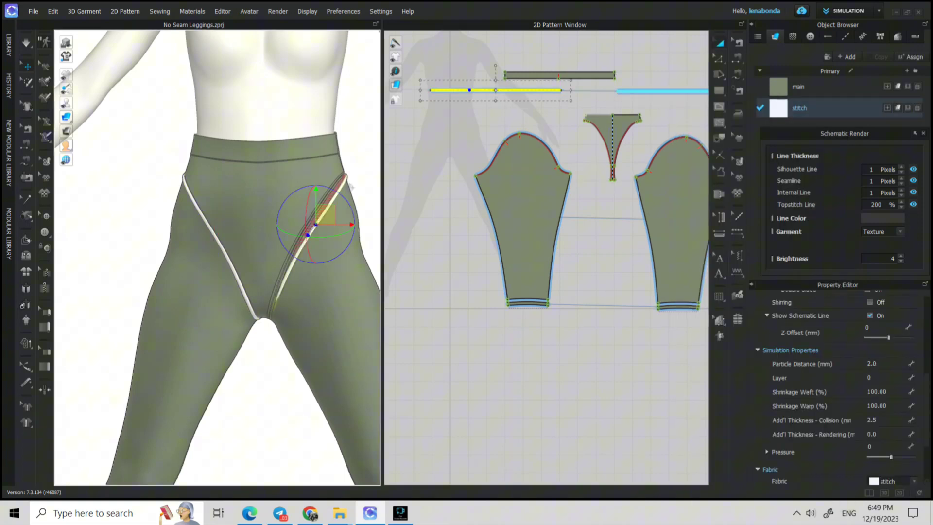
Superimpose the mirrored strip over the opposite leg seam and simulate the garment
right_click(316, 227)
left_click(377, 250)
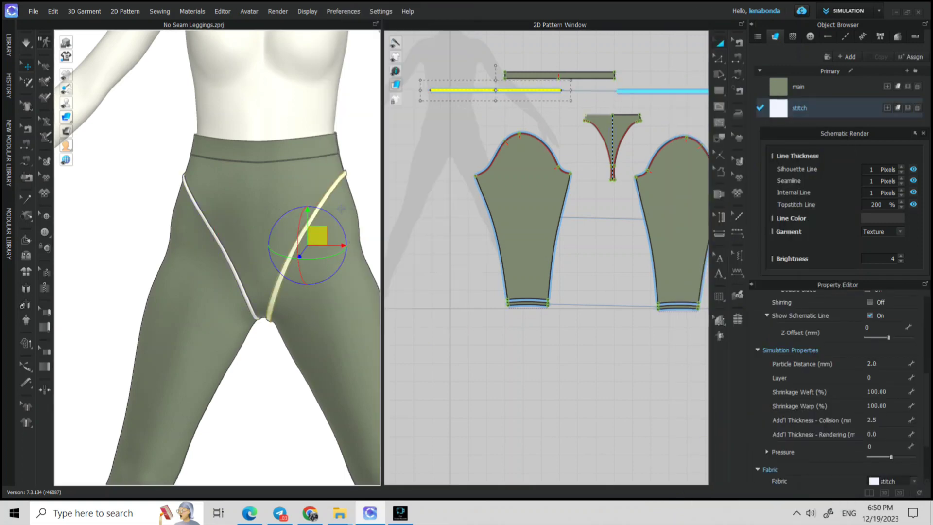
scroll(351, 214, "down", 2)
mouse_move(346, 224)
right_mouse_down()
mouse_move(96, 233)
mouse_move(336, 236)
right_mouse_up()
key("space")
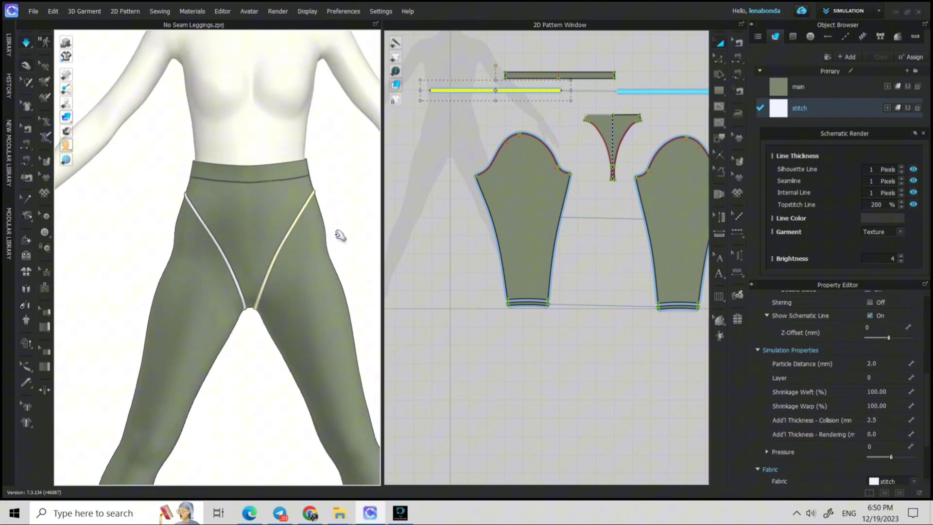
Sew both halves of the back piece's waist internal line to matching sections of the waistband stitch strip
scroll(311, 193, "up", 5)
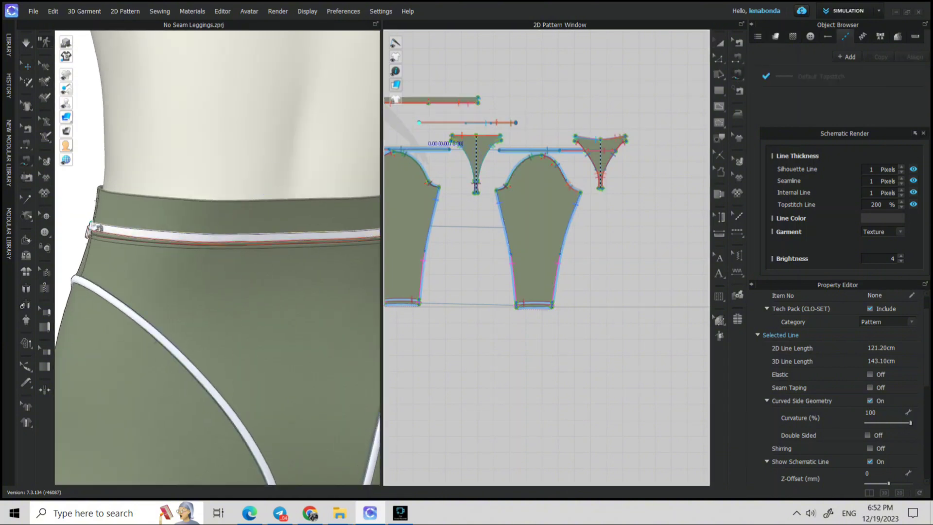
scroll(421, 115, "up", 5)
scroll(546, 206, "up", 2)
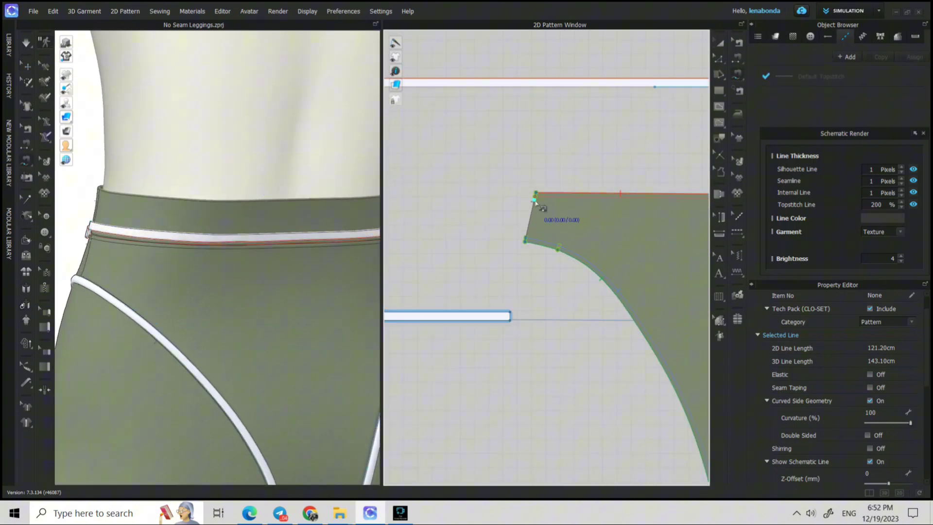
left_click(536, 197)
left_click(673, 199)
scroll(674, 199, "down", 2)
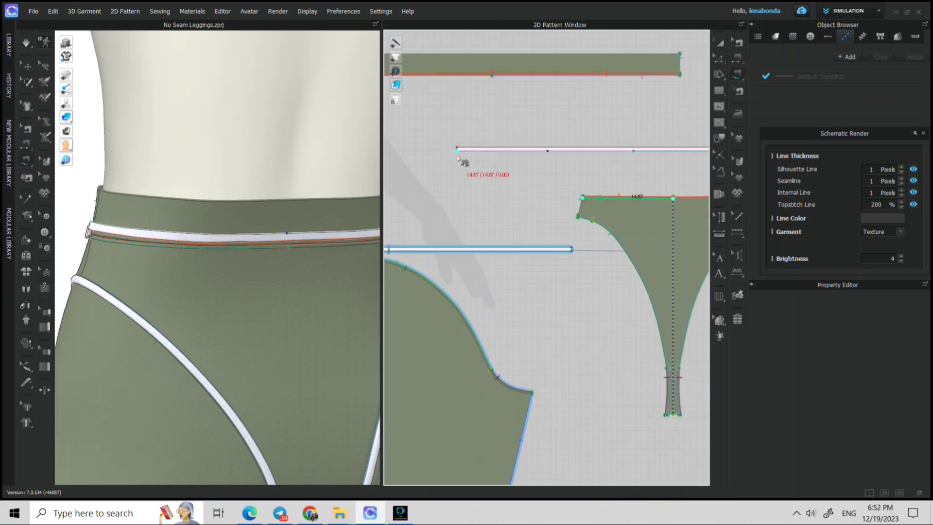
left_click(459, 149)
left_click(548, 150)
middle_click_drag(680, 200, 584, 177)
left_click(579, 176)
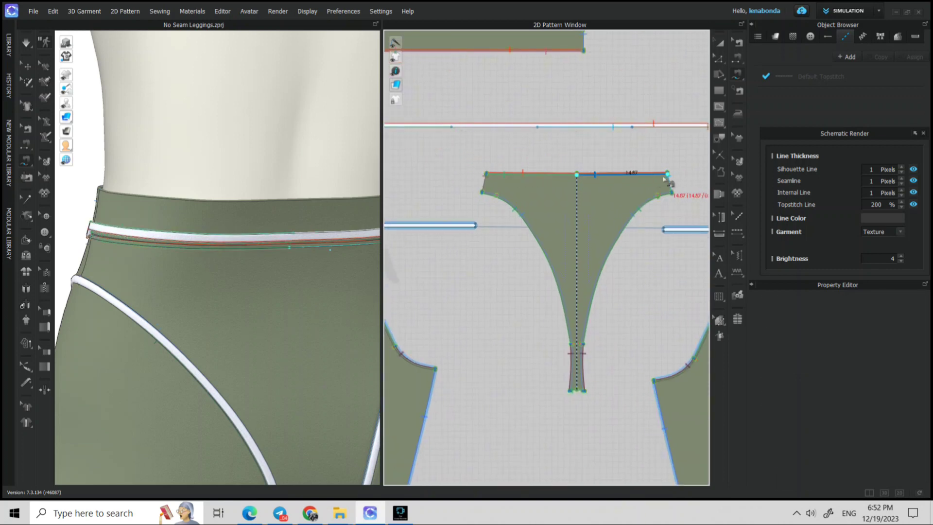
Superimpose the waistband stitch strip over the waist seam and check its fit around the back of the garment
key("a")
left_click(575, 125)
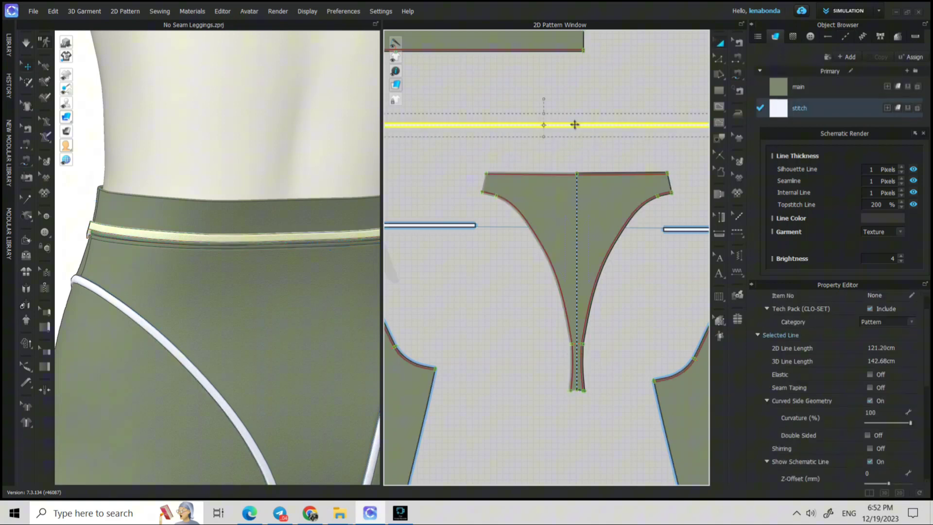
right_click(173, 238)
left_click(235, 250)
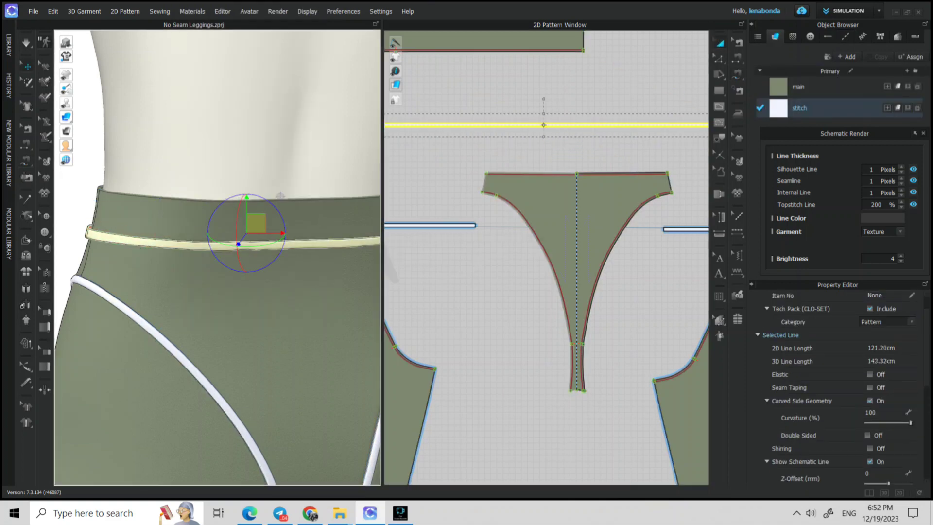
key("q")
scroll(236, 250, "down", 5)
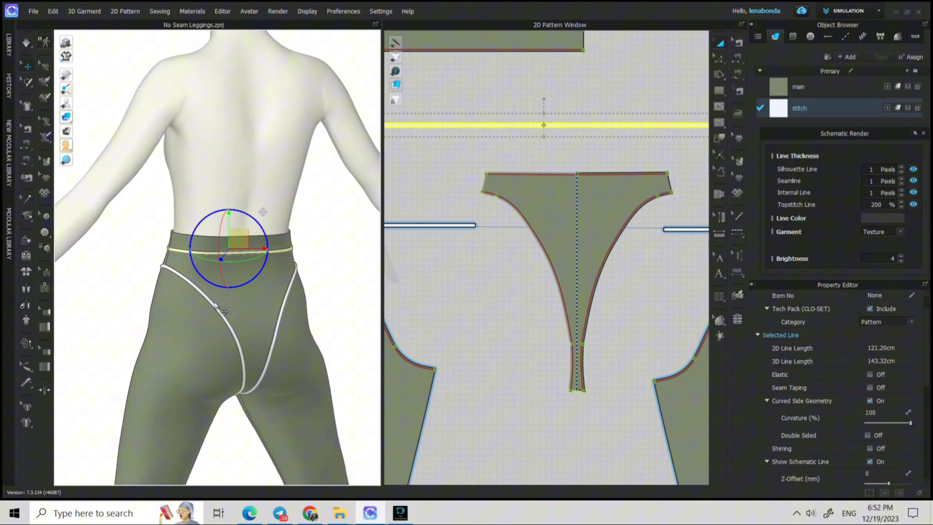
left_click(308, 256)
Create a symmetric pattern with sewing from the ankle stitch strip and place it below the other leg's cuff
scroll(301, 260, "down", 3)
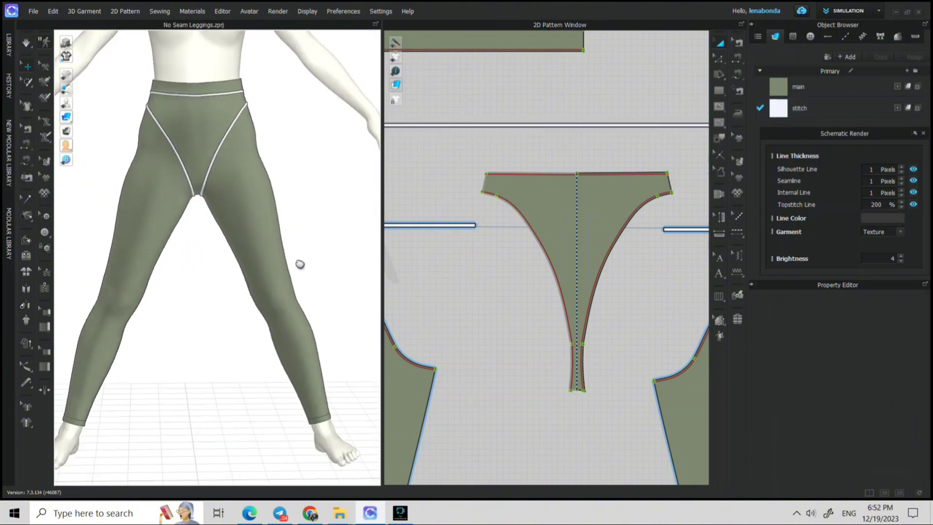
scroll(325, 369, "up", 2)
scroll(639, 235, "up", 3)
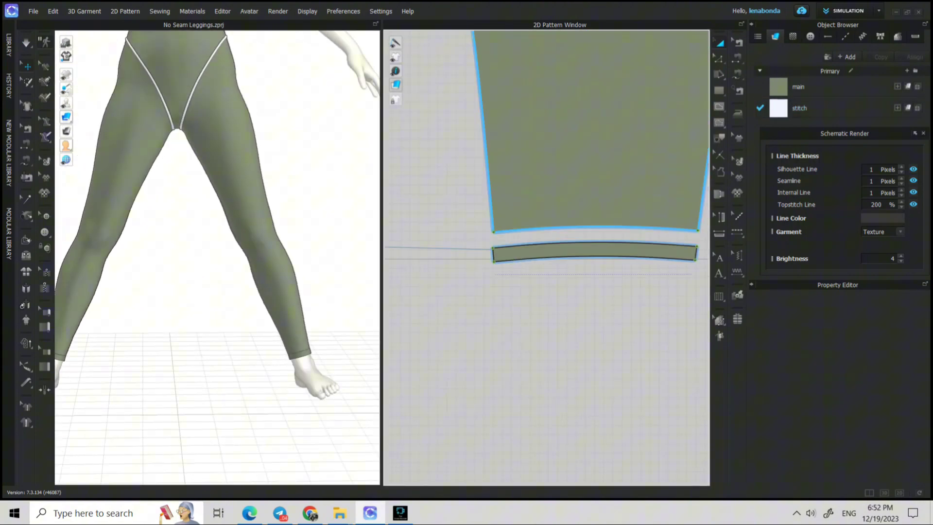
right_click(739, 62)
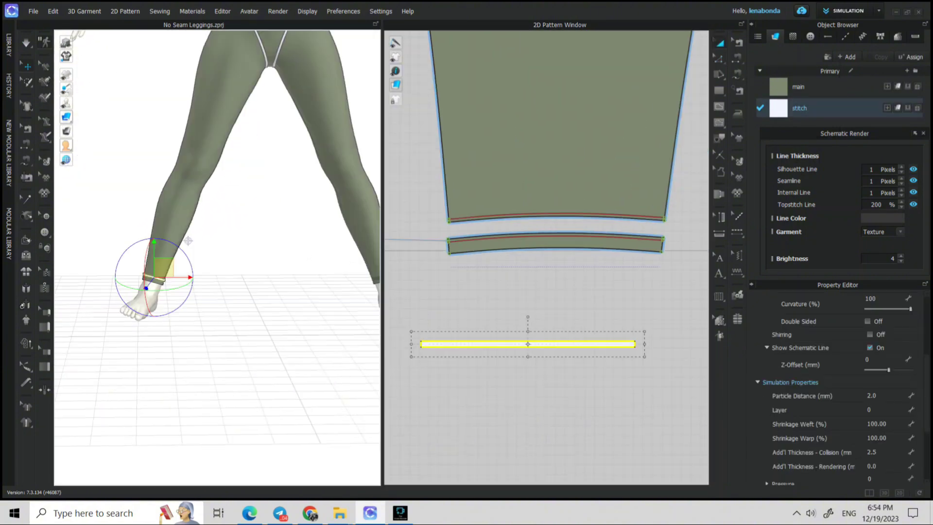
right_click(574, 345)
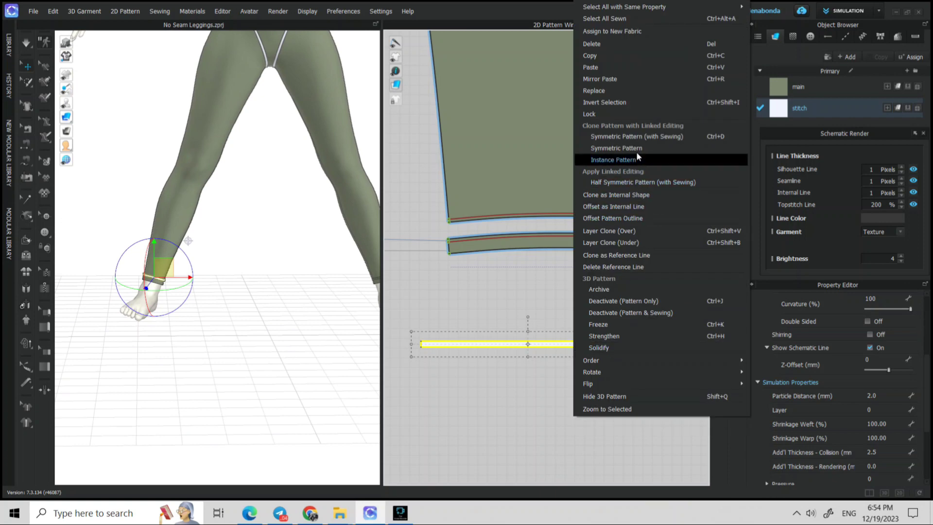
left_click(638, 136)
scroll(595, 277, "down", 6)
left_click(448, 291)
middle_click_drag(347, 308, 295, 360)
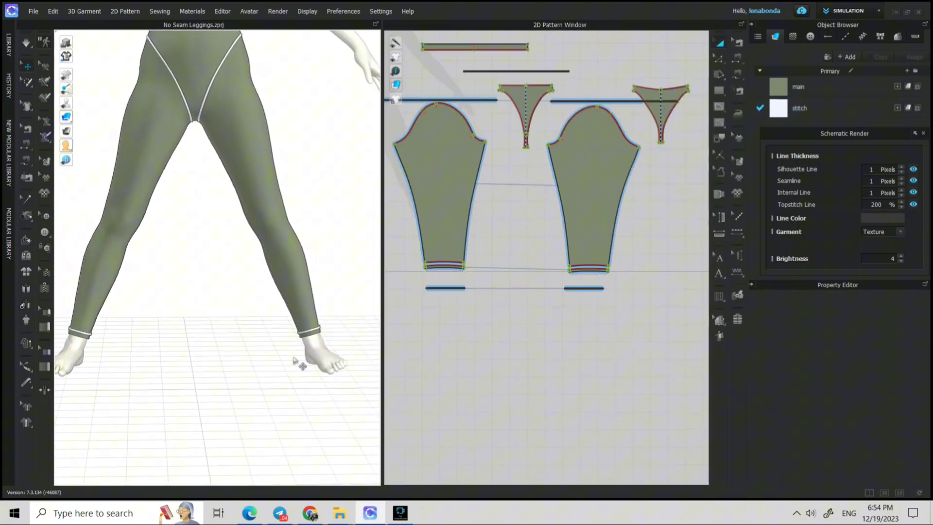
Simulate the leggings to settle the stitch strips on both ankle cuffs
key("space")
key("space")
middle_click_drag(224, 361, 243, 477)
scroll(331, 231, "down", 2)
middle_click_drag(248, 316, 224, 325)
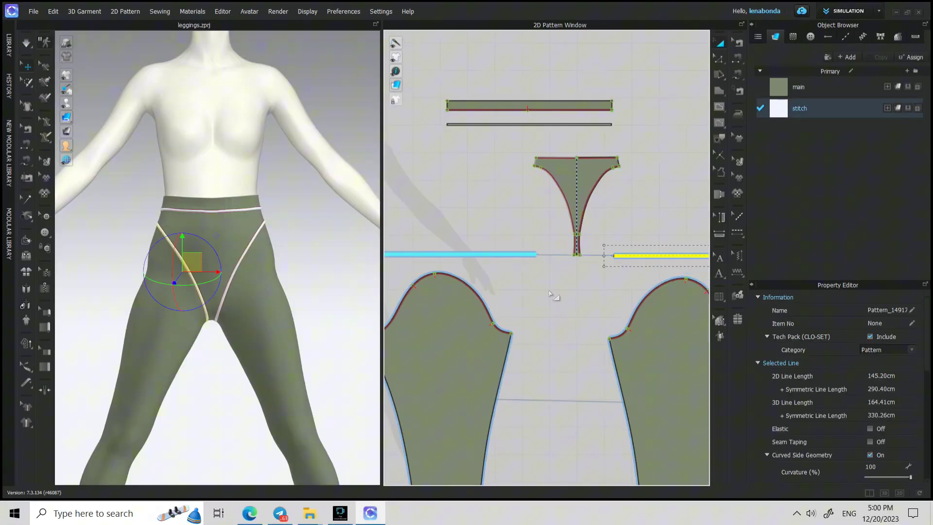
Distribute one internal line between the two long edges of the leg stitch strip
scroll(608, 314, "up", 6)
left_click(585, 101)
left_click(589, 108, "shift")
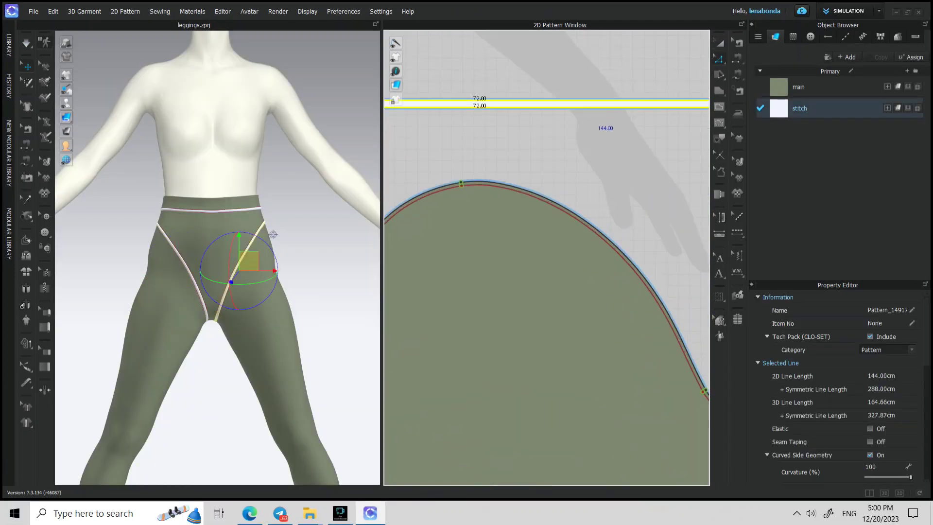
right_click(589, 109)
left_click(644, 201)
left_click(443, 299)
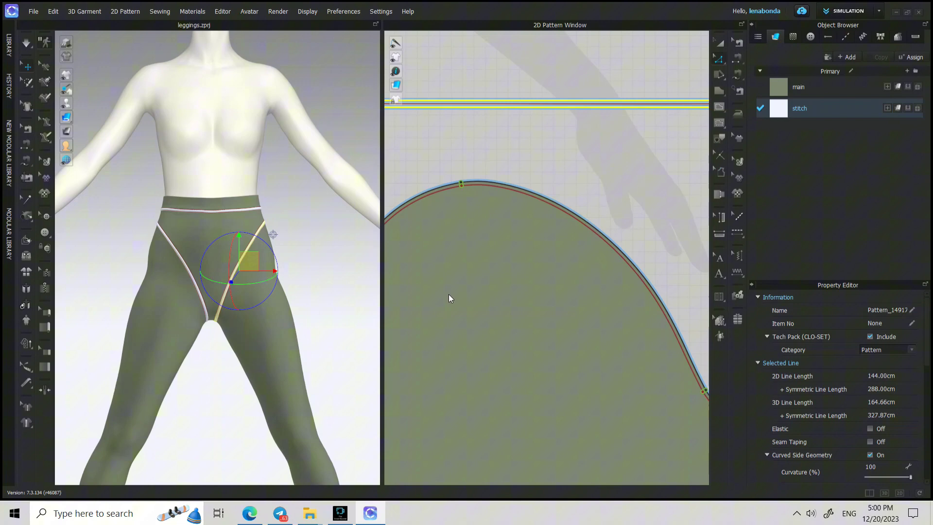
scroll(559, 272, "down", 5)
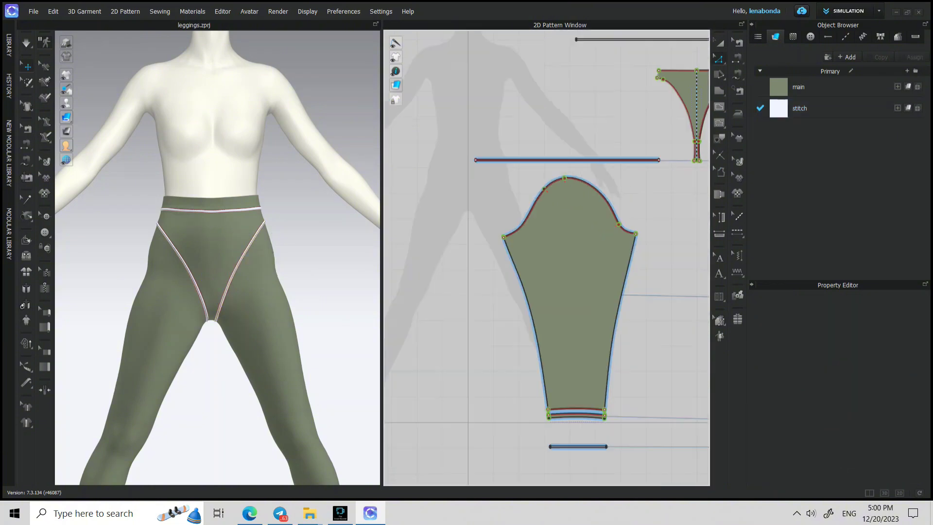
Distribute one internal line between the two long edges of the waistband stitch strip
scroll(556, 287, "up", 5)
left_click(559, 249)
right_click(559, 252)
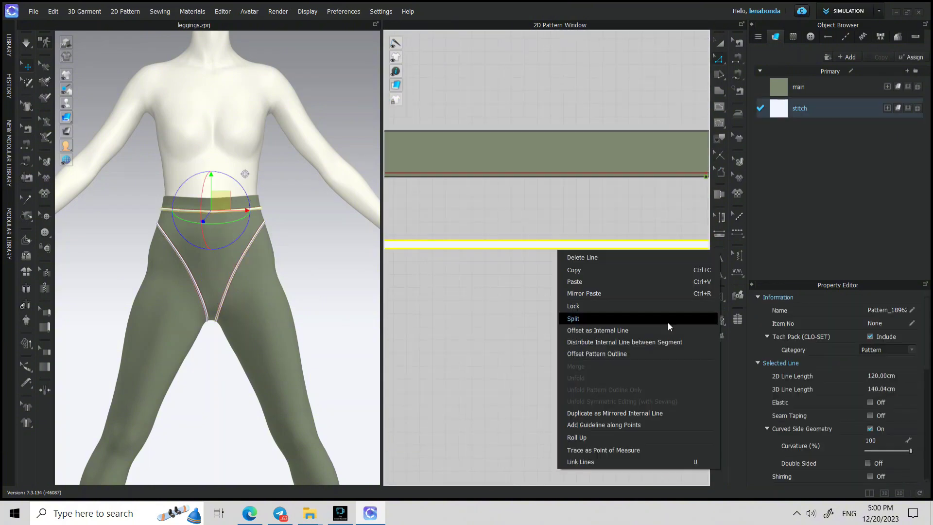
left_click(603, 327)
left_click(441, 301)
scroll(495, 375, "down", 6)
Distribute one internal line between the two long edges of the ankle stitch strip, with an offset of 0.00 cm
scroll(500, 274, "up", 6)
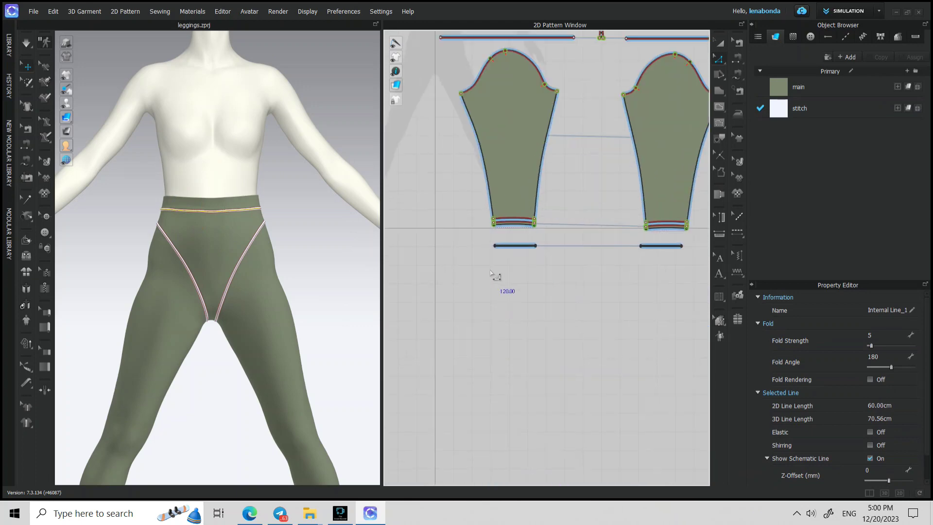
left_click(565, 229)
left_click(566, 230)
left_click(574, 243, "shift")
right_click(574, 243)
left_click(638, 334)
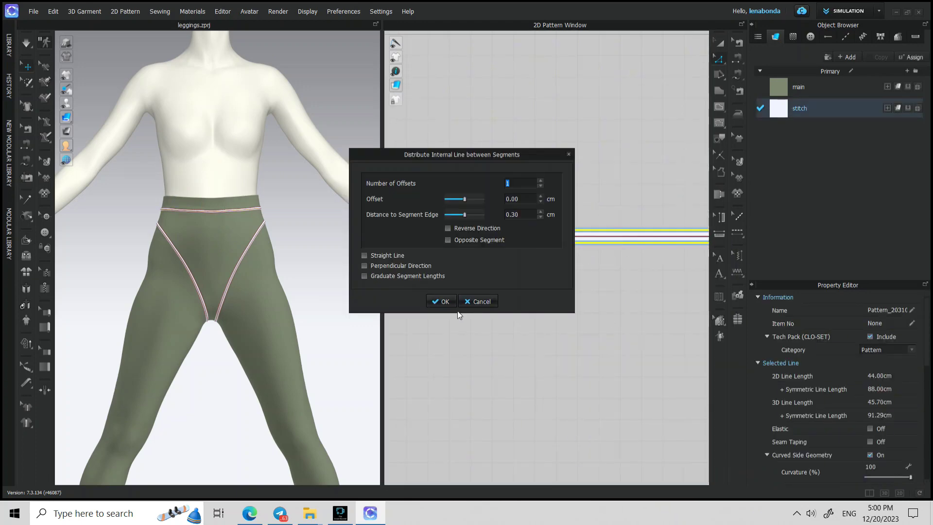
left_click(441, 301)
scroll(558, 308, "down", 5)
scroll(523, 404, "down", 2)
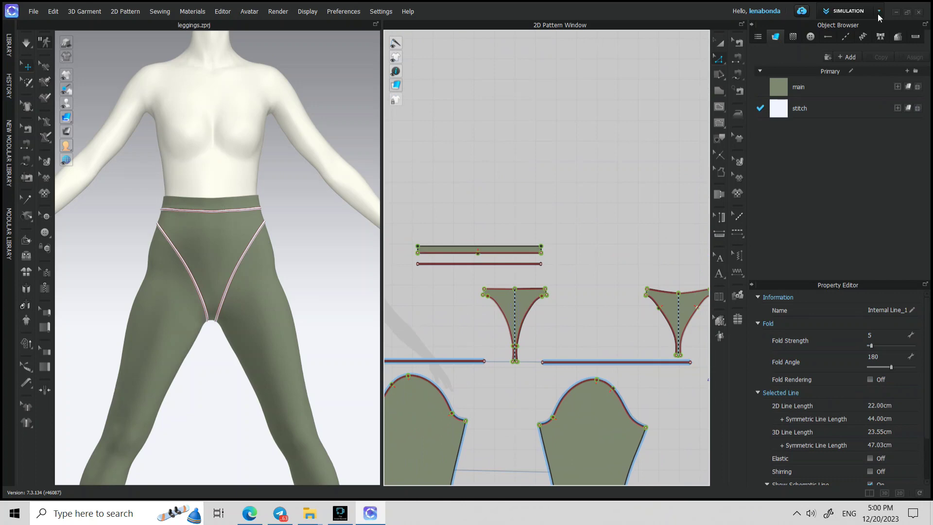
Apply the default topstitch along the centre internal lines of the leg, waistband and ankle stitch strips with Segment Topstitch
left_click(739, 217)
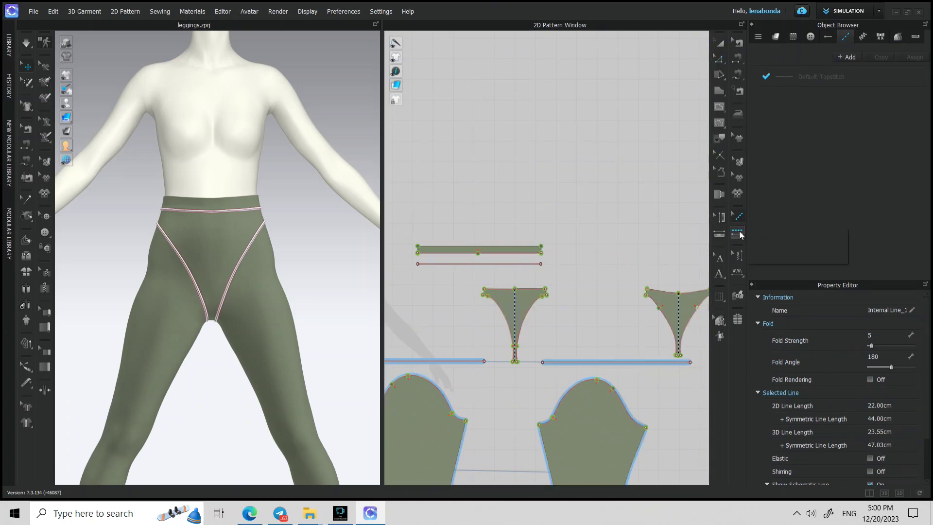
scroll(546, 323, "up", 6)
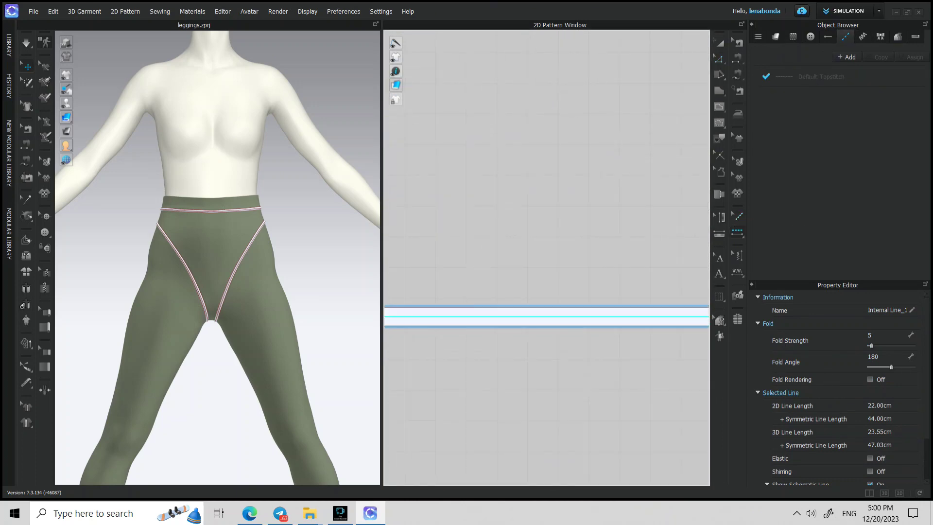
left_click(525, 317)
scroll(516, 335, "down", 7)
scroll(564, 147, "up", 6)
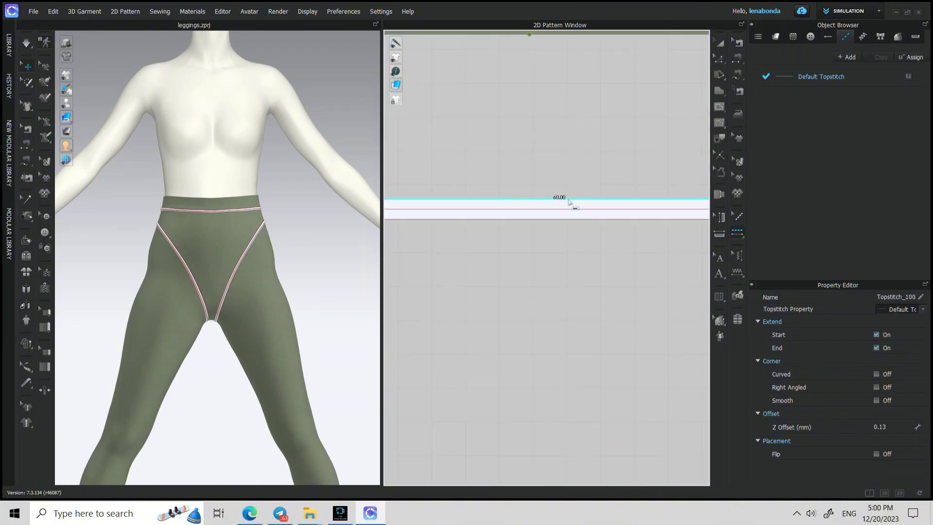
scroll(574, 214, "down", 5)
scroll(550, 151, "up", 6)
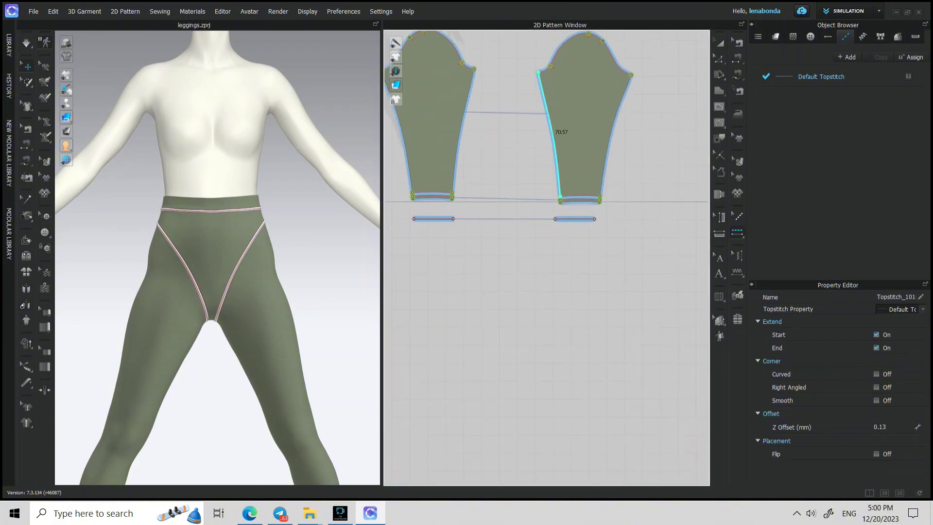
scroll(564, 308, "down", 5)
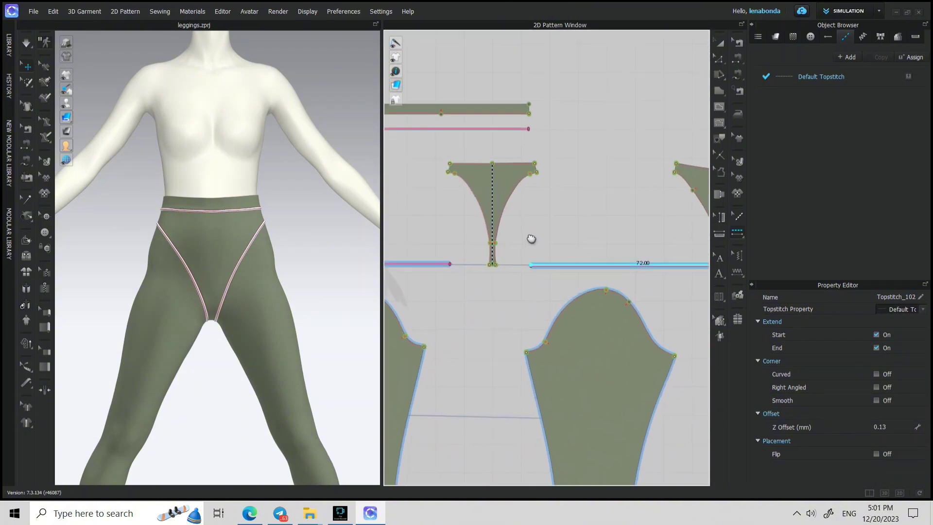
Replace the default topstitch with the ISO_605 three-needle topstitch from the library's Topstitch folder
left_click(838, 78)
left_click(8, 49)
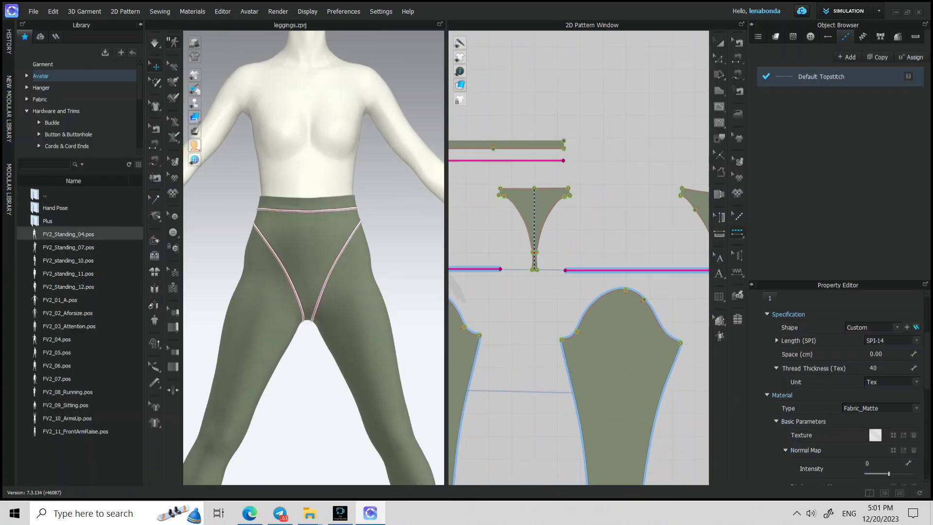
scroll(74, 118, "down", 3)
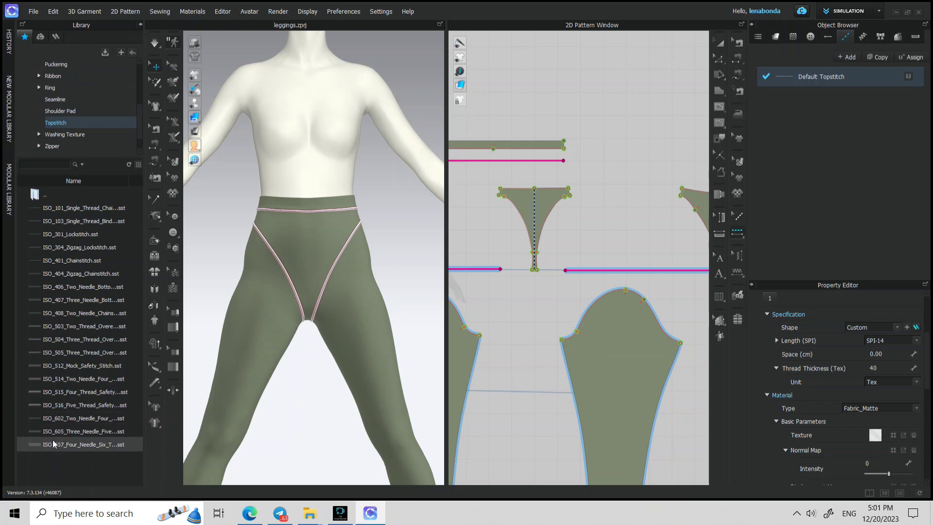
mouse_move(83, 431)
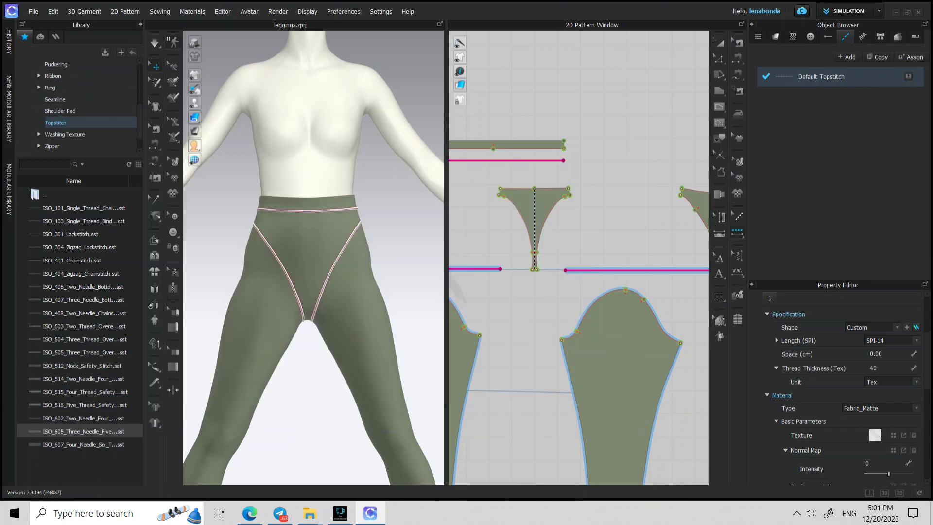
left_click_drag(82, 431, 812, 73)
scroll(515, 296, "up", 10)
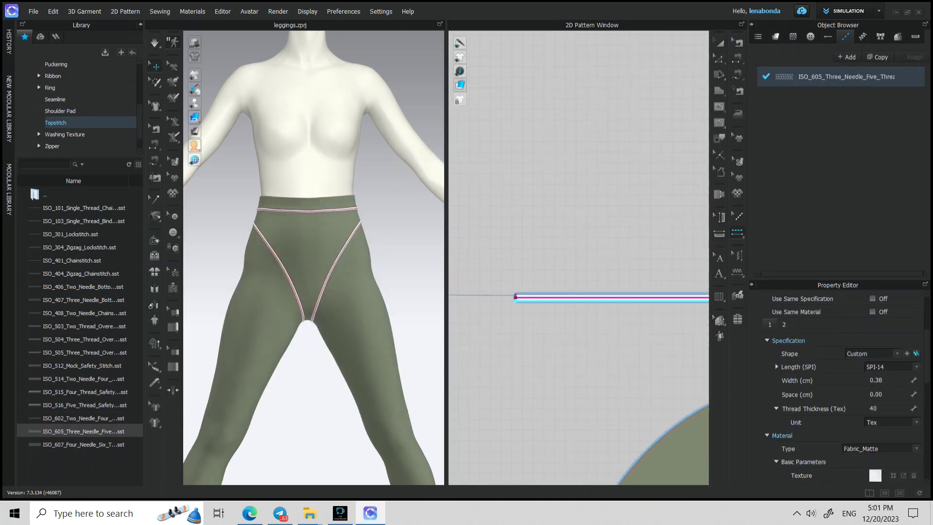
Close the library, enlarge the 2D pattern view and set the ISO_605 topstitch width to 0.50 cm
left_click_drag(447, 133, 344, 146)
left_click(141, 25)
left_click(541, 245)
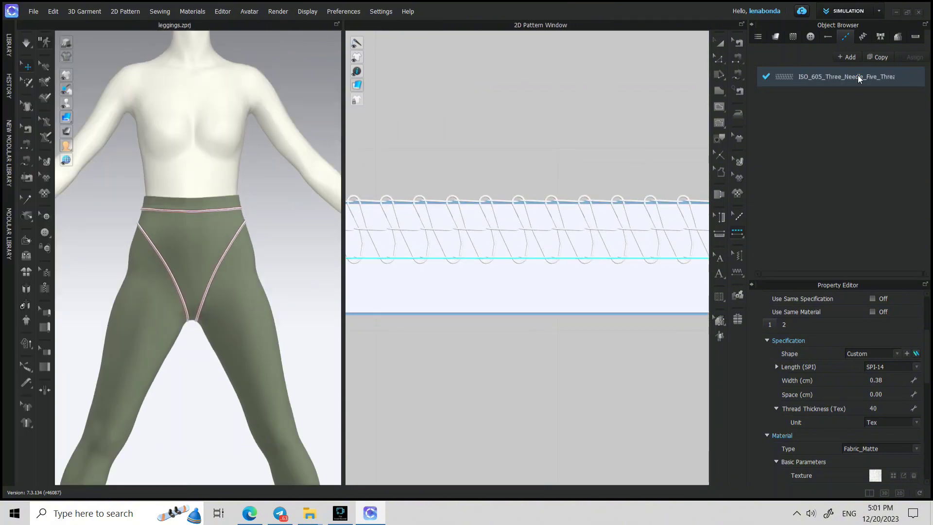
double_click(887, 381)
key("Return")
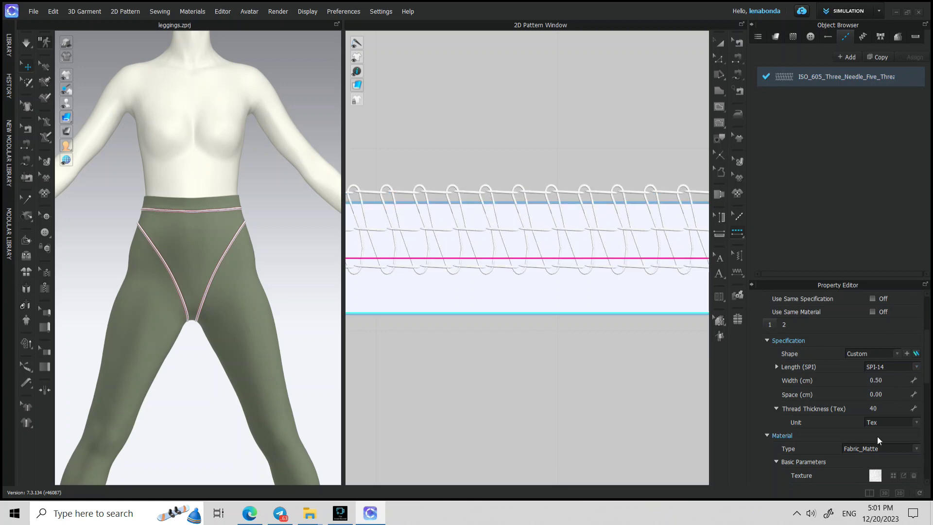
Set the ISO_605 topstitch's stitch count to 1 and its offset to 0"
scroll(881, 336, "up", 3)
left_click(877, 372)
left_click(868, 380)
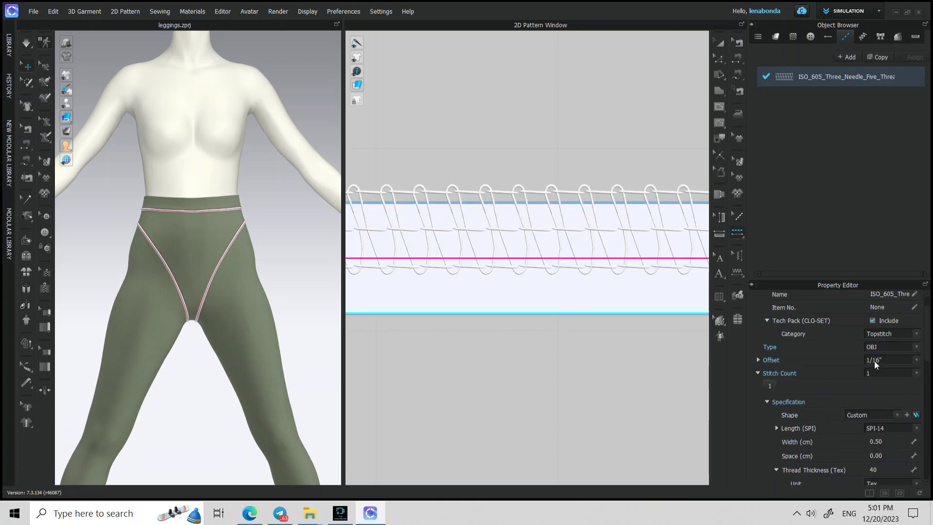
left_click(875, 362)
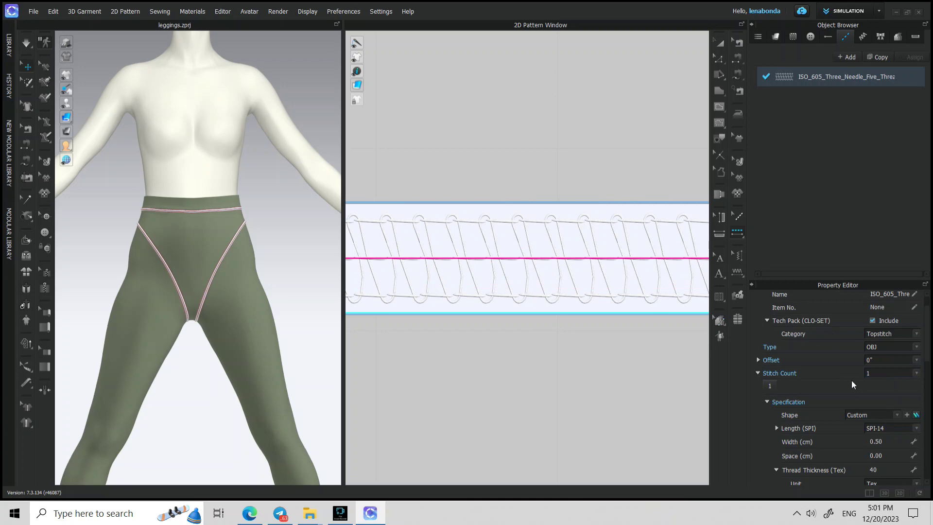
Change the ISO_605 topstitch's thread colour to the dark green 59694F
scroll(193, 185, "up", 10)
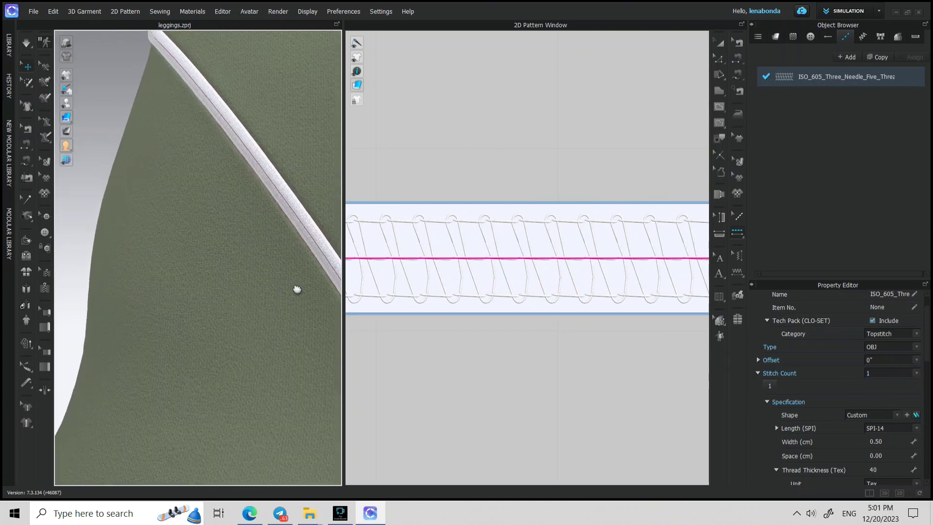
double_click(841, 84)
key("Return")
scroll(880, 433, "down", 5)
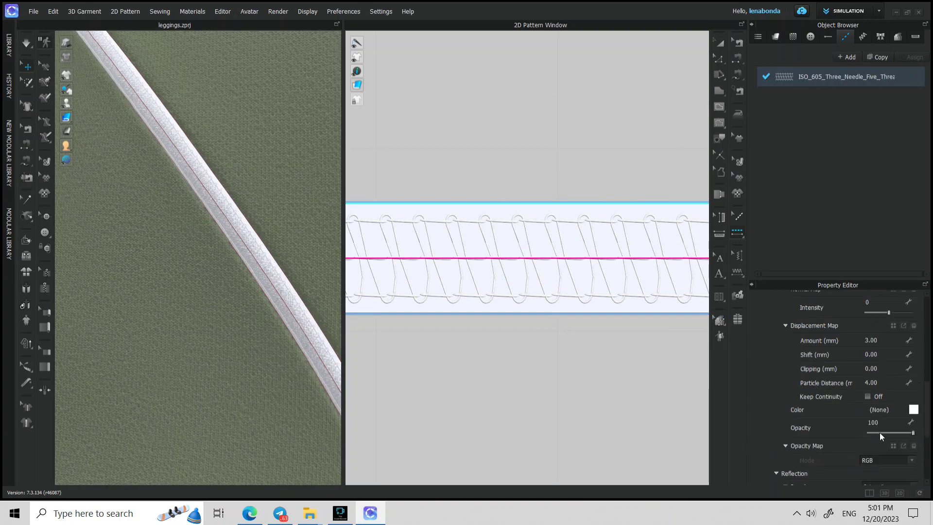
scroll(880, 432, "up", 1)
left_click(914, 439)
left_click(555, 216)
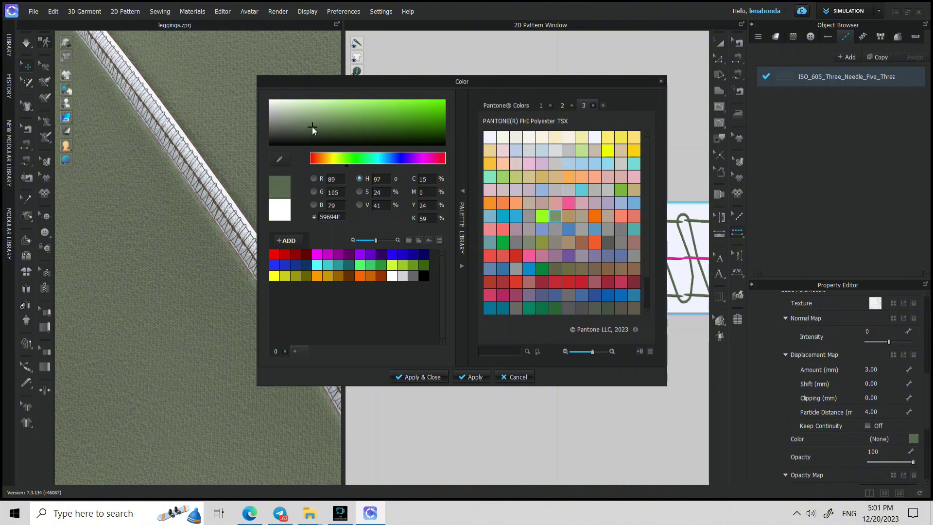
left_click(421, 378)
scroll(293, 270, "up", 4)
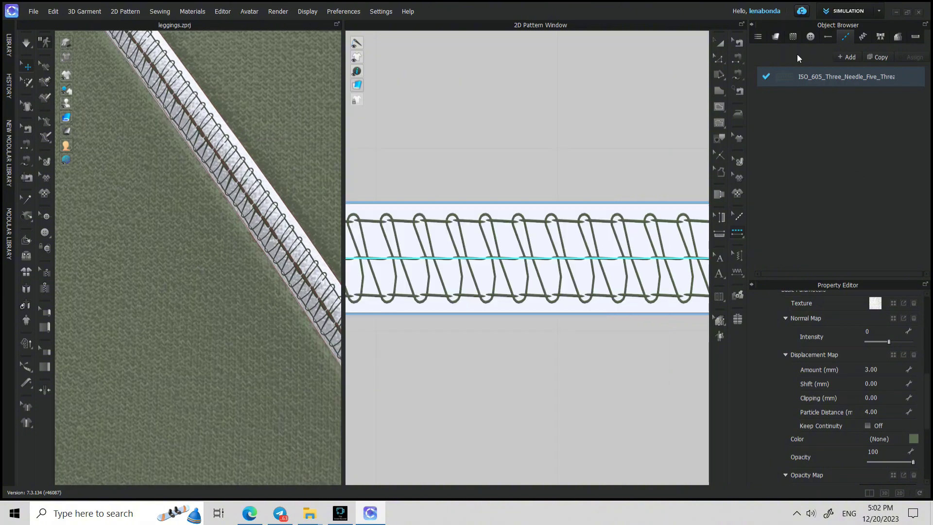
Set the opacity of the stitch fabric to 0 so the strips turn transparent
left_click(776, 37)
left_click(777, 112)
left_click_drag(911, 454, 870, 452)
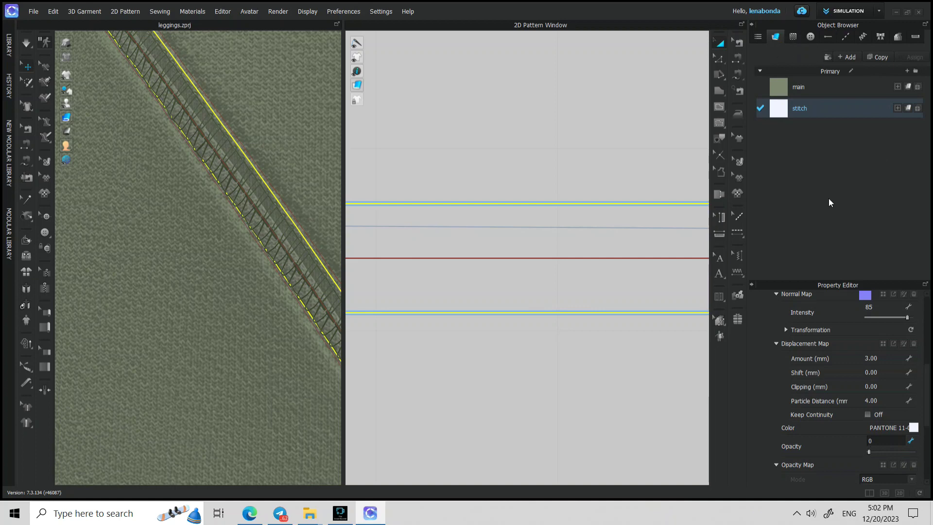
Remove the 3D seamline normal map from the stitch strip sewing along the front leg and front waist seams
left_click(738, 43)
left_click(605, 204)
scroll(518, 305, "down", 10)
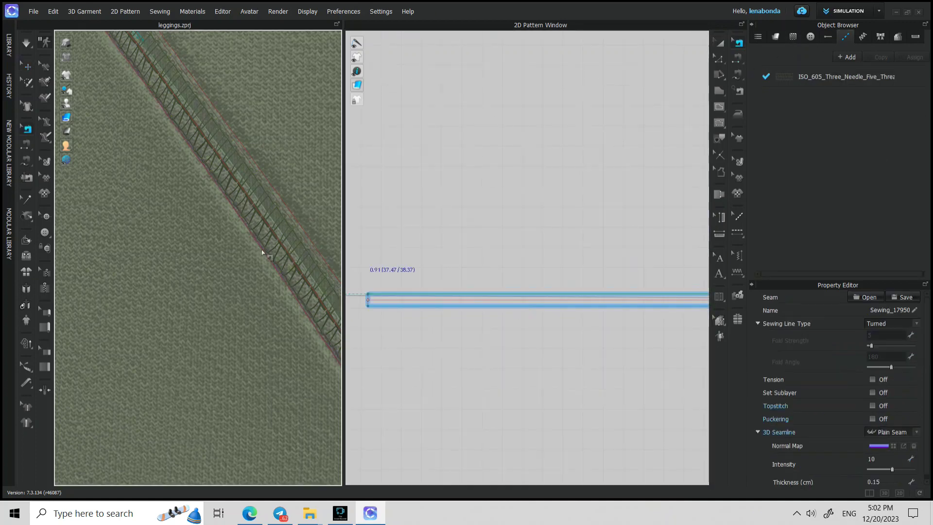
left_click(913, 446)
scroll(148, 311, "down", 10)
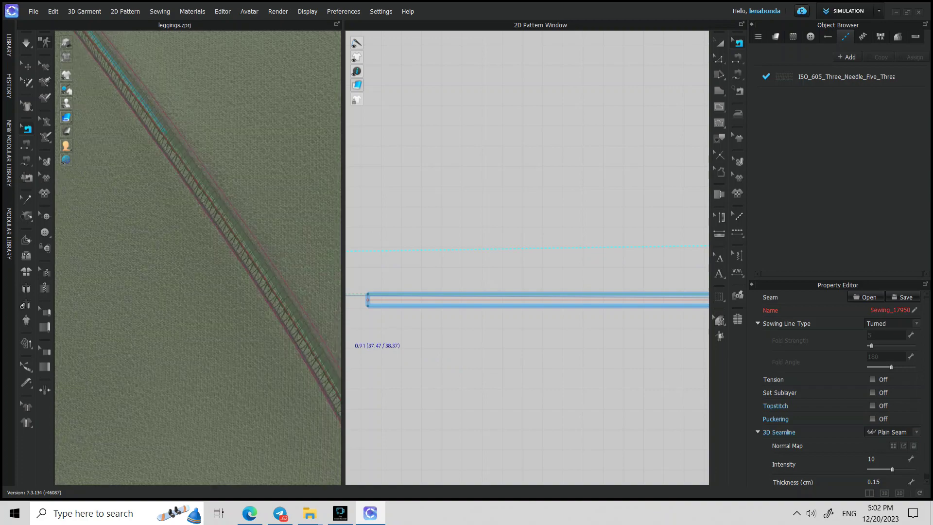
scroll(230, 214, "up", 4)
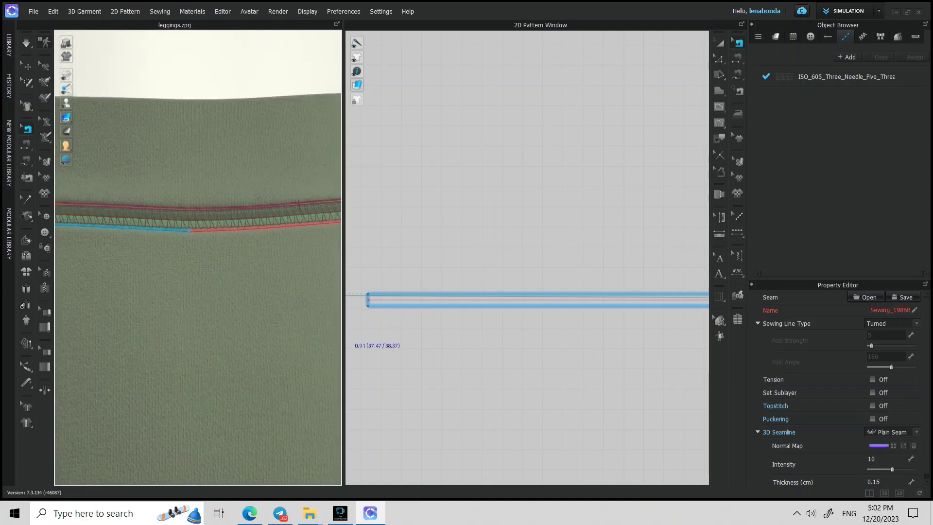
left_click(914, 445)
Remove the 3D seamline normal map from the stitch strip sewing along the back leg and back waist seams
scroll(234, 338, "down", 8)
key("8")
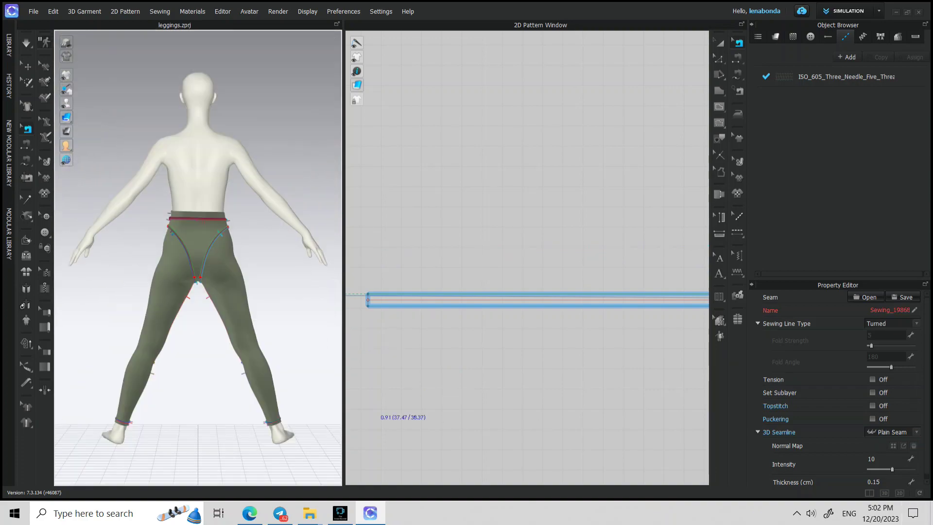
scroll(214, 174, "up", 7)
scroll(214, 174, "up", 3)
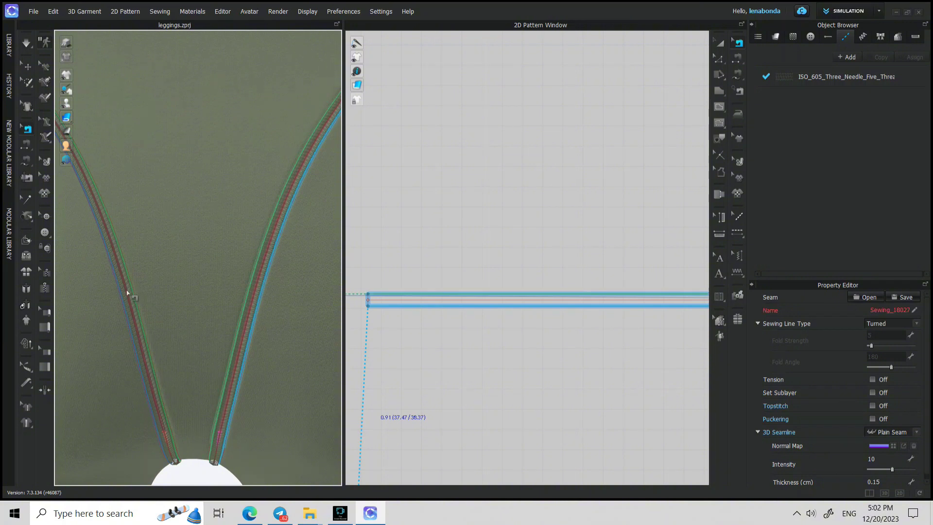
left_click(915, 446)
middle_click_drag(189, 148, 267, 328)
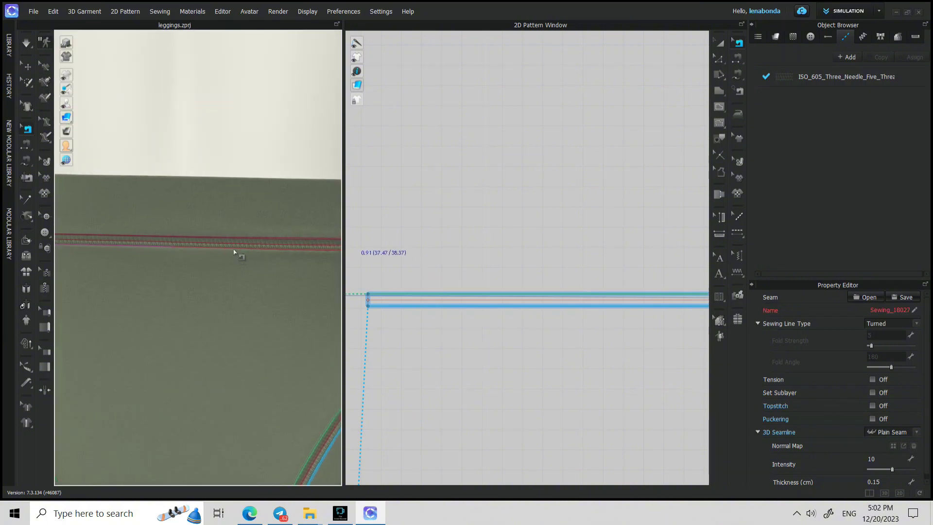
scroll(904, 445, "down", 1)
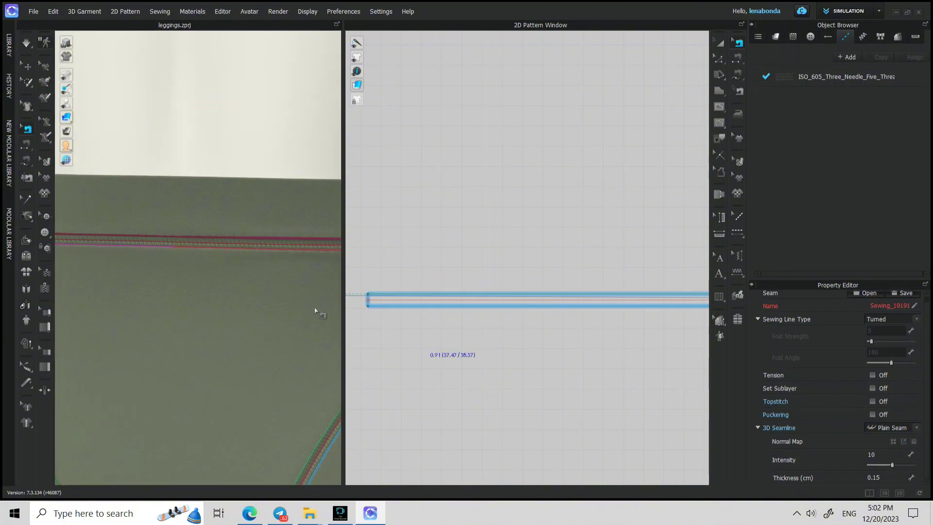
Remove the 3D seamline normal map from the stitch strip sewing around the ankle cuff
scroll(179, 308, "down", 8)
middle_click_drag(272, 428, 264, 138)
middle_click_drag(307, 336, 151, 303)
scroll(151, 302, "up", 2)
scroll(254, 403, "up", 3)
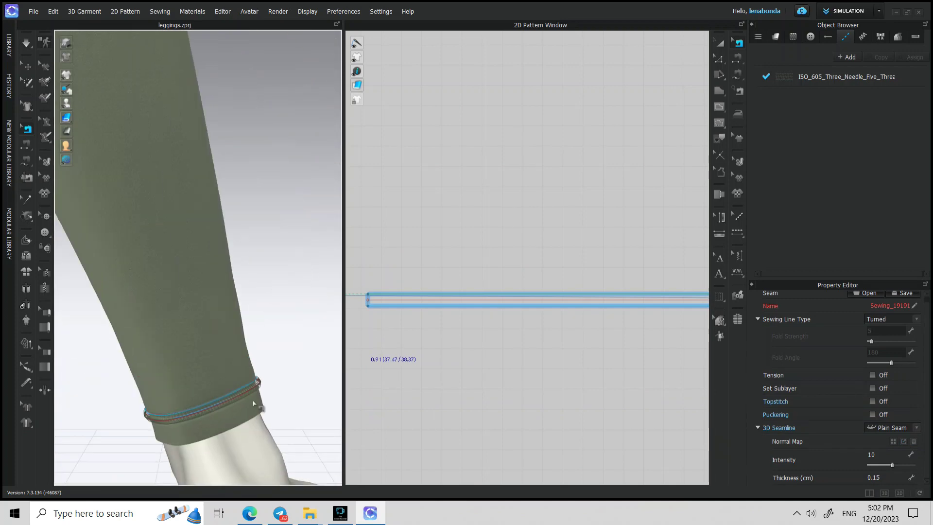
left_click(916, 443)
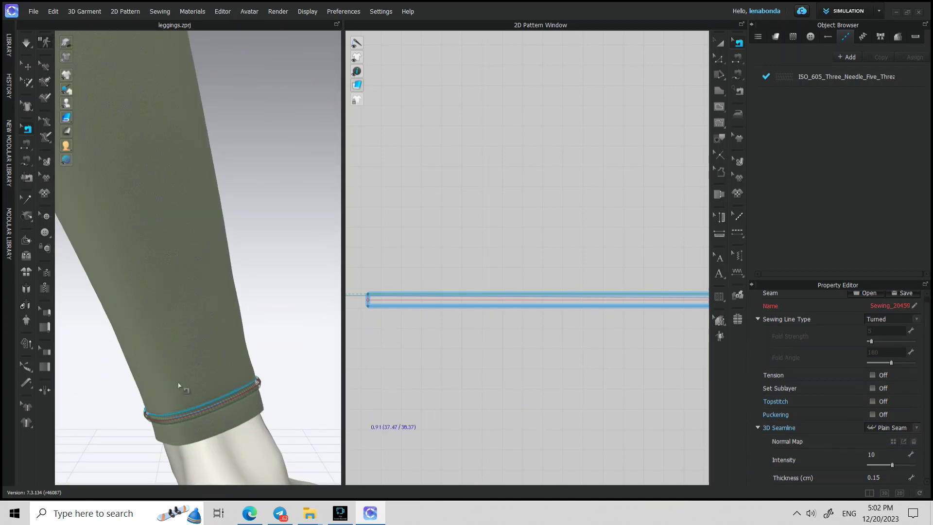
Return to the front of the leggings, display the garment with outlined rendering and move the rendering settings window aside
scroll(181, 385, "down", 6)
key("2")
scroll(196, 238, "up", 4)
key("q")
scroll(200, 239, "up", 2)
middle_click_drag(203, 238, 241, 350)
scroll(253, 225, "up", 3)
left_click(67, 57)
left_click(68, 44)
middle_click_drag(174, 287, 200, 263)
left_click_drag(456, 37, 2, 393)
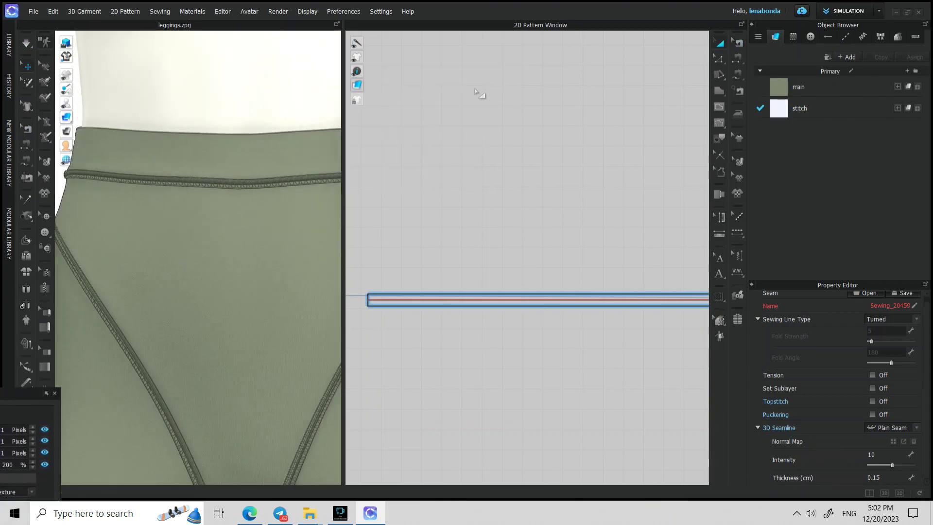
Add a normal map with intensity 38 to the ISO_605 topstitch and locate the Class-605-Coverstitch_thick image among its source textures
left_click(854, 40)
left_click(827, 77)
scroll(900, 320, "up", 1)
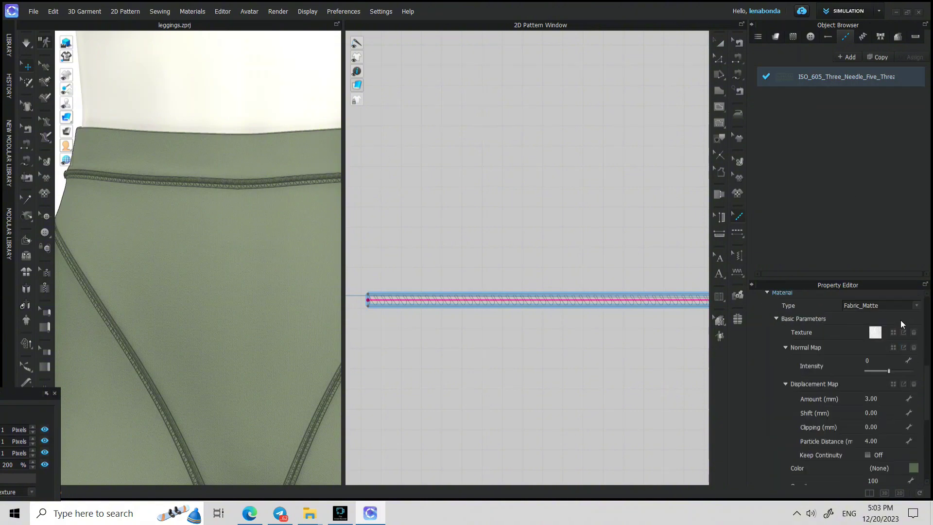
left_click(894, 332)
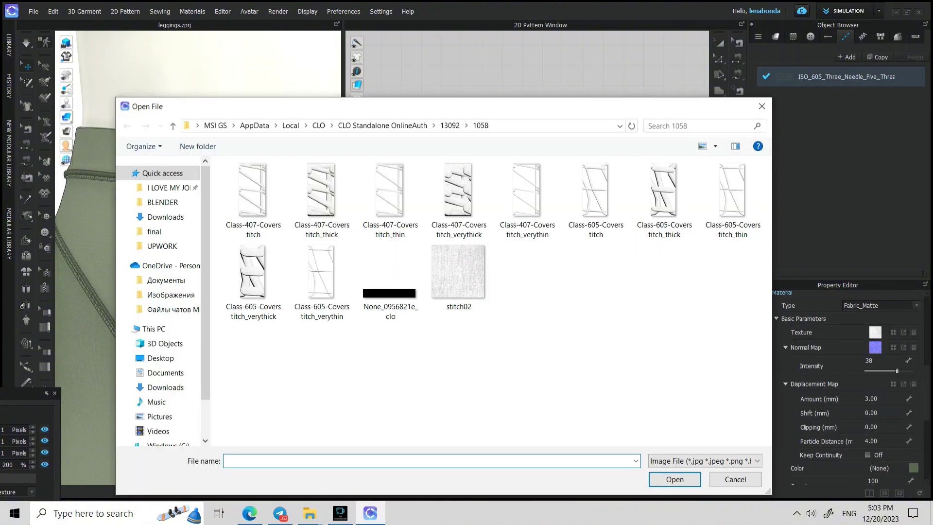
left_click(664, 194)
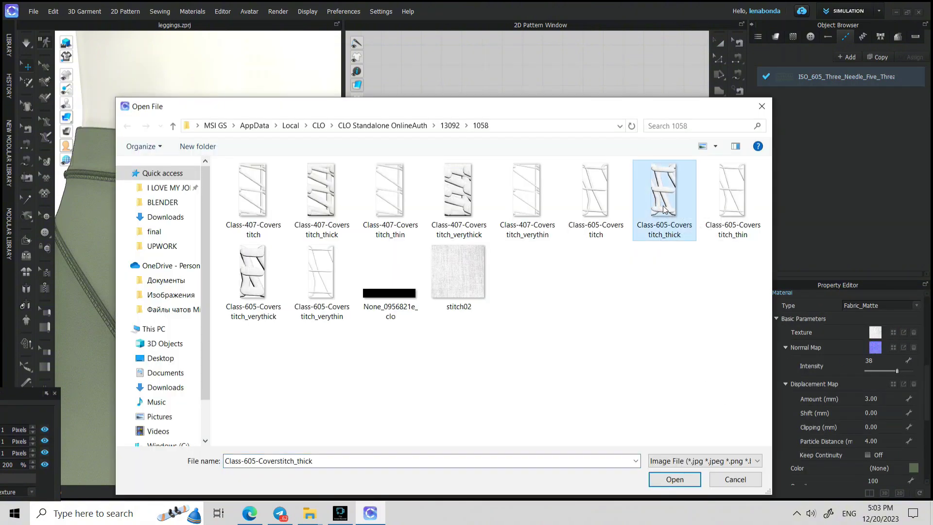
left_click(732, 477)
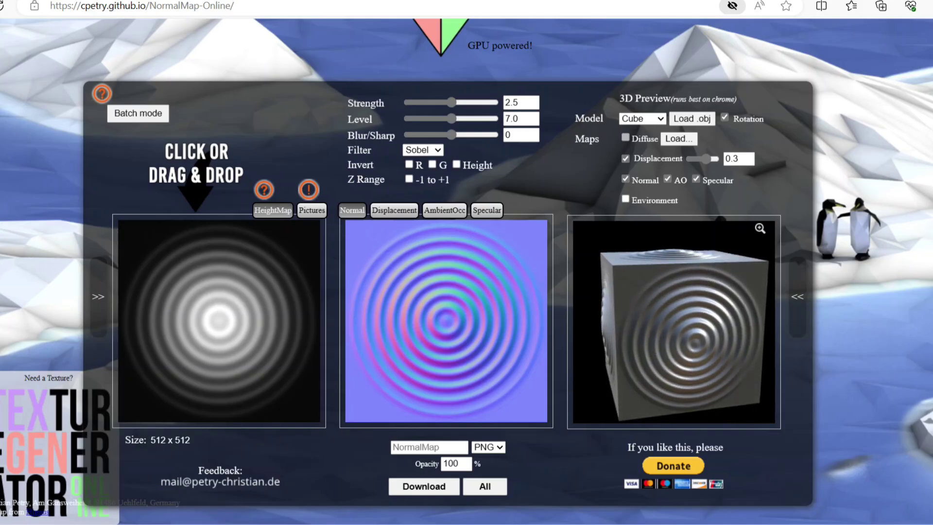
Switch to NormalMap-Online, load the thick 605 coverstitch image and download a PNG displacement map with contrast -0.19 and blur/sharp -3
left_click(220, 306)
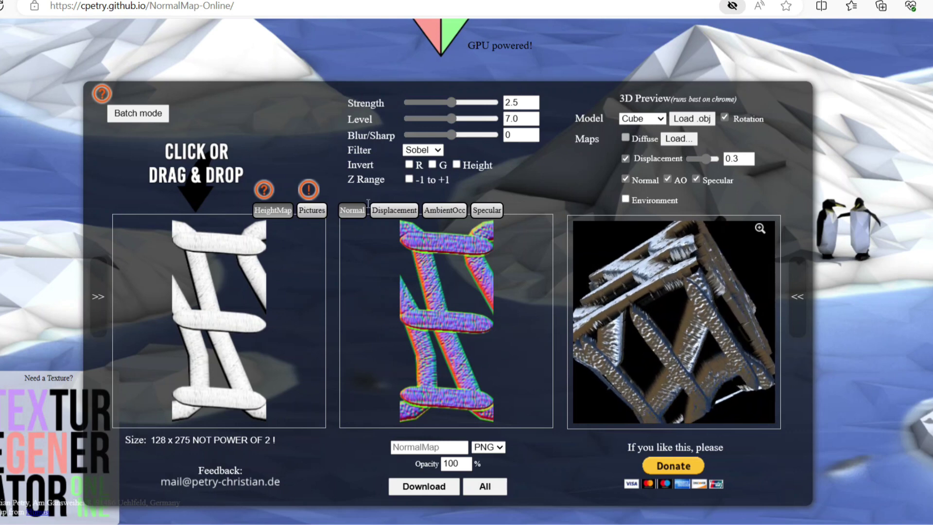
left_click(394, 210)
mouse_move(448, 118)
left_mouse_down()
mouse_move(448, 127)
mouse_move(444, 105)
left_mouse_up()
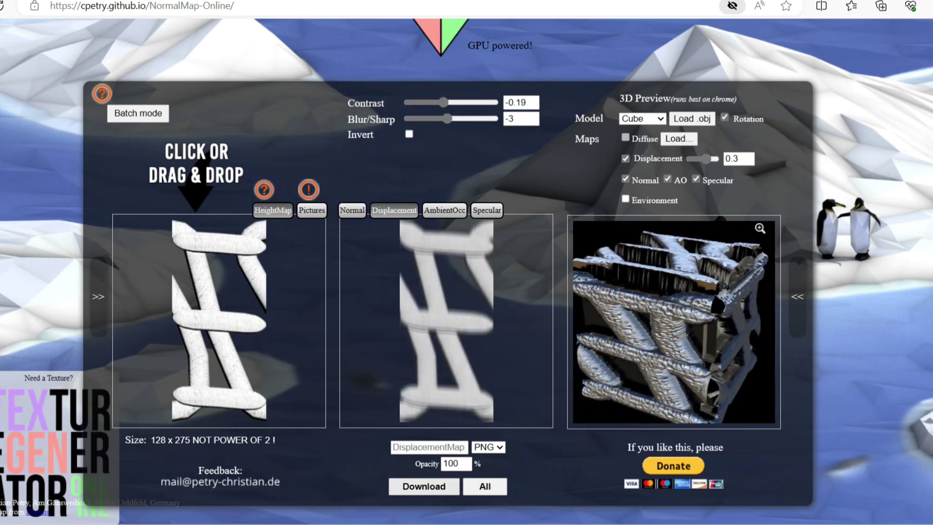
left_click(424, 487)
left_click(836, 57)
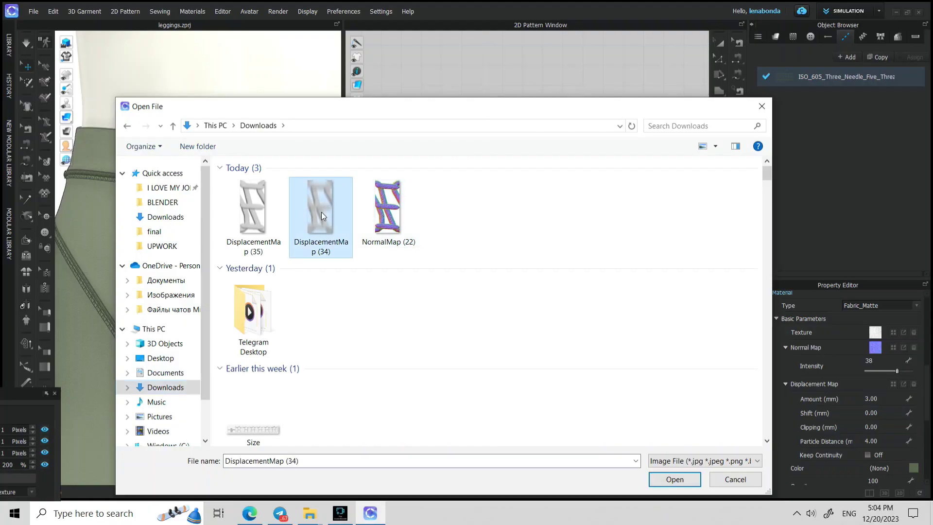
Load DisplacementMap (34) as the topstitch's displacement map, with amount 0.30 mm and normal map intensity 41
left_click(675, 481)
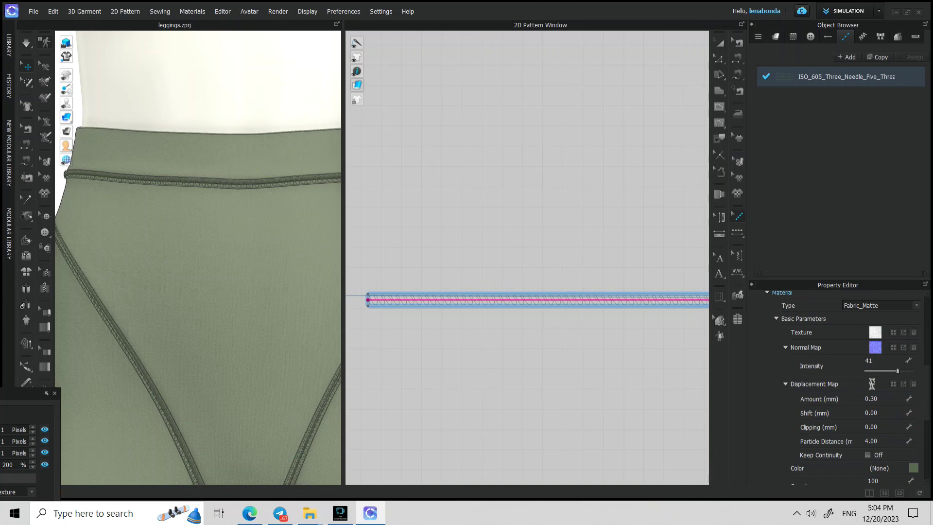
scroll(906, 371, "down", 8)
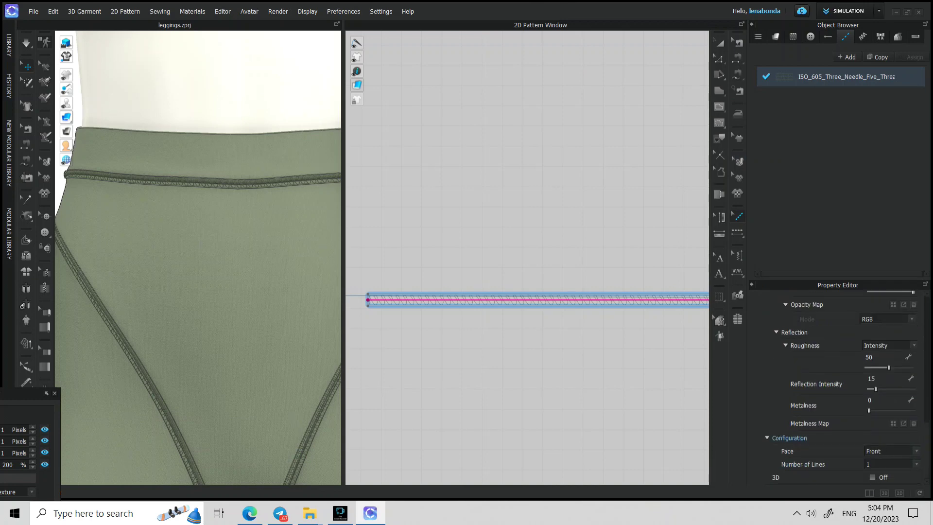
scroll(902, 416, "up", 10)
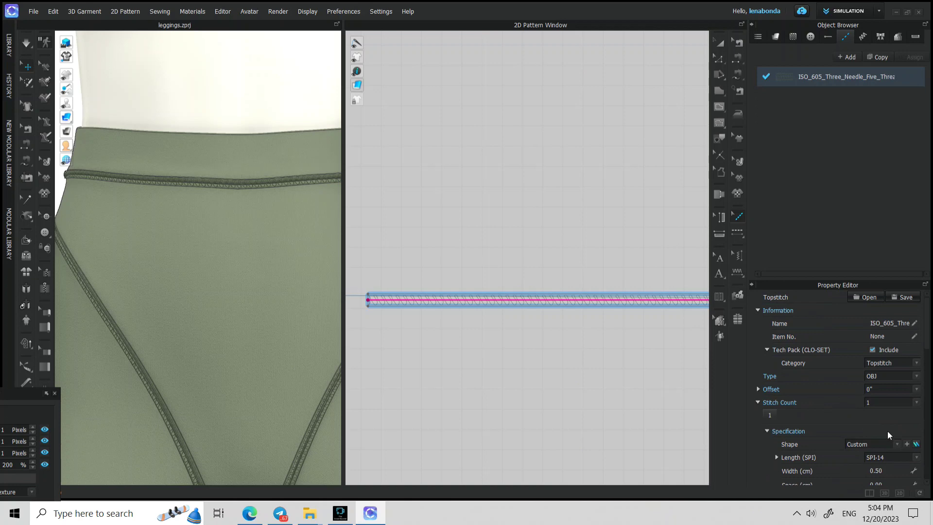
Open the Render window and start an interactive render of the stitches along the front waist seam
right_click_drag(70, 271, 100, 269)
left_click(279, 12)
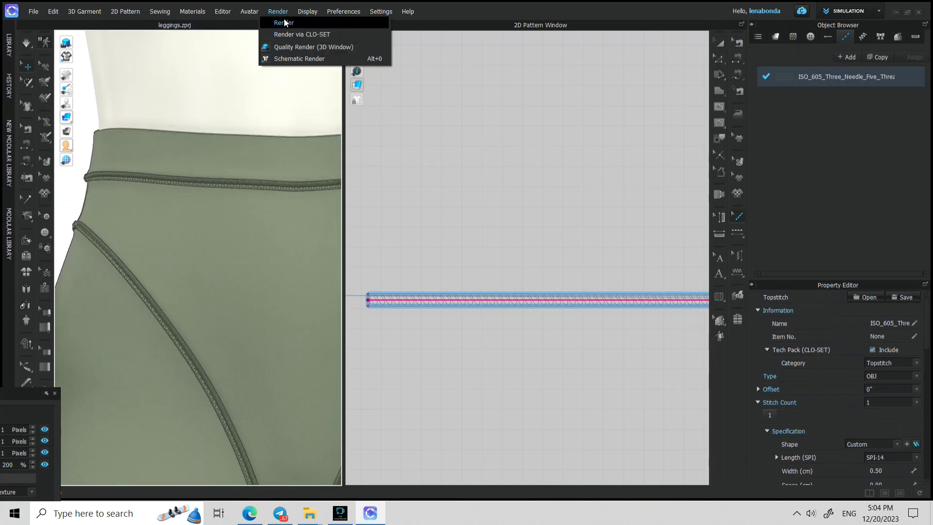
left_click(285, 23)
left_click(721, 44)
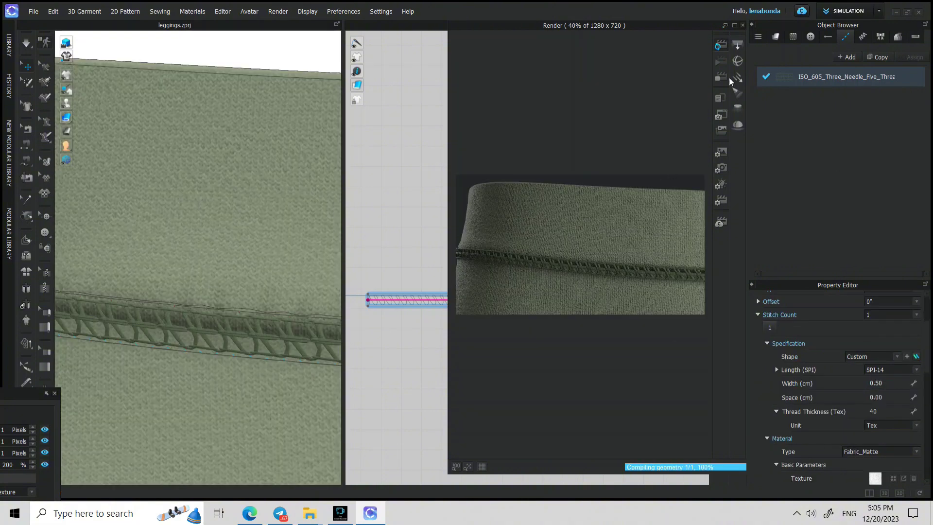
Set the topstitch's displacement amount to 0.20 mm, normal map intensity to 69 and stitch length to SPI-17
scroll(851, 389, "down", 5)
left_click(873, 398)
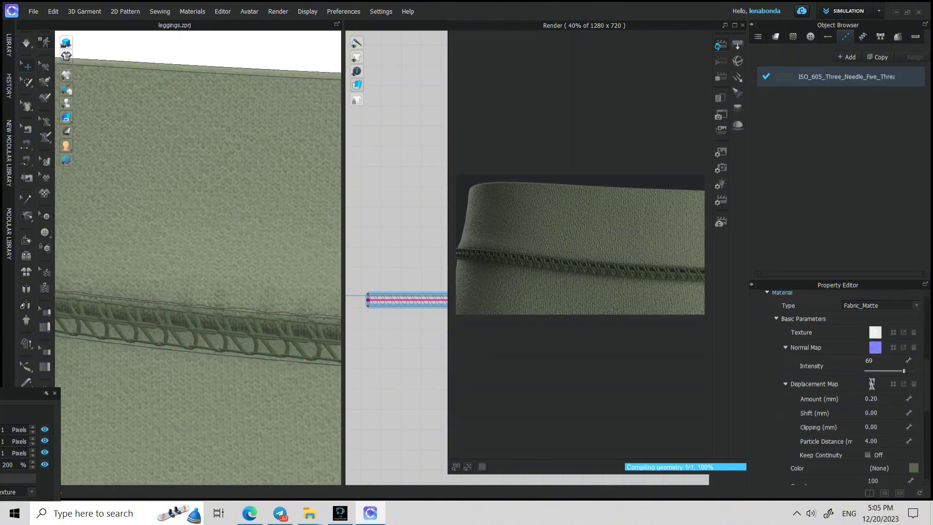
scroll(872, 384, "up", 4)
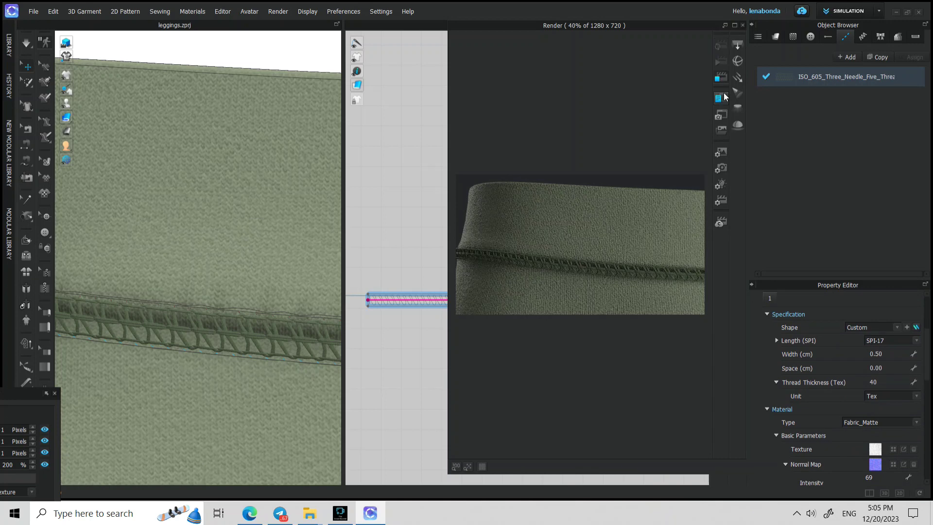
Render the leggings interactively in portrait at 720 x 1280 pixels and examine the stitches on the back waist and leg seams
left_click(722, 46)
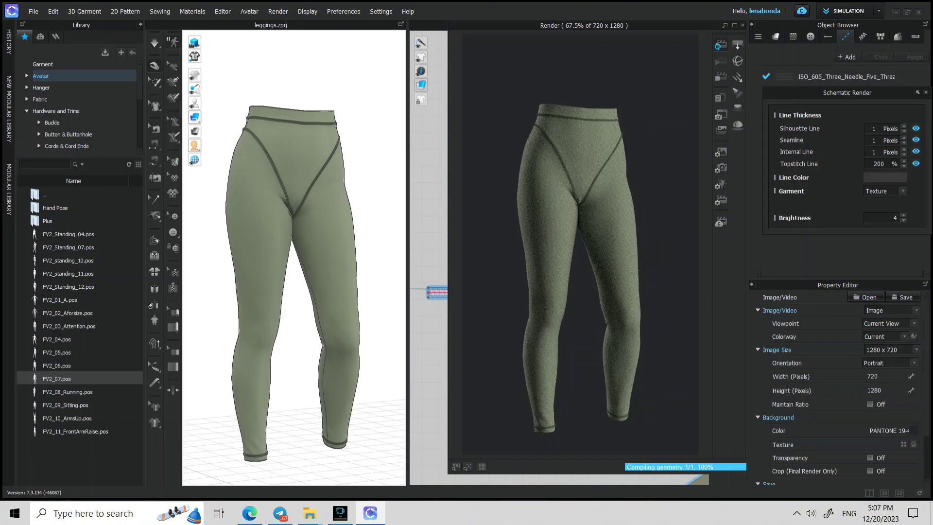
right_click_drag(389, 442, 304, 365)
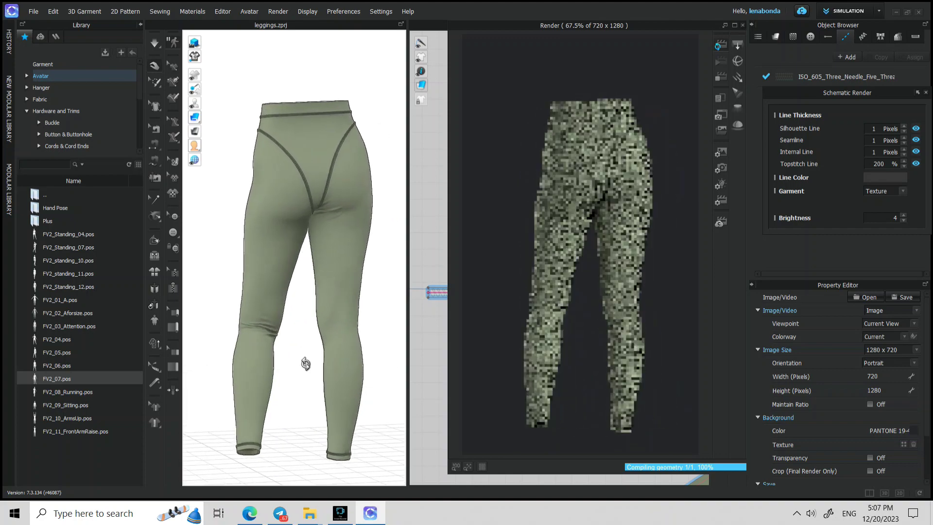
middle_click_drag(287, 340, 256, 476)
scroll(372, 328, "up", 9)
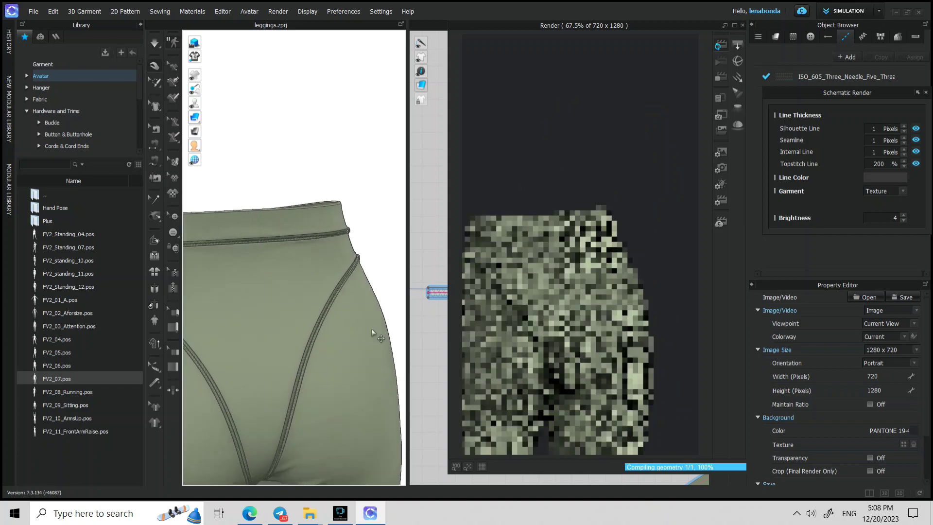
middle_click_drag(270, 430, 410, 334)
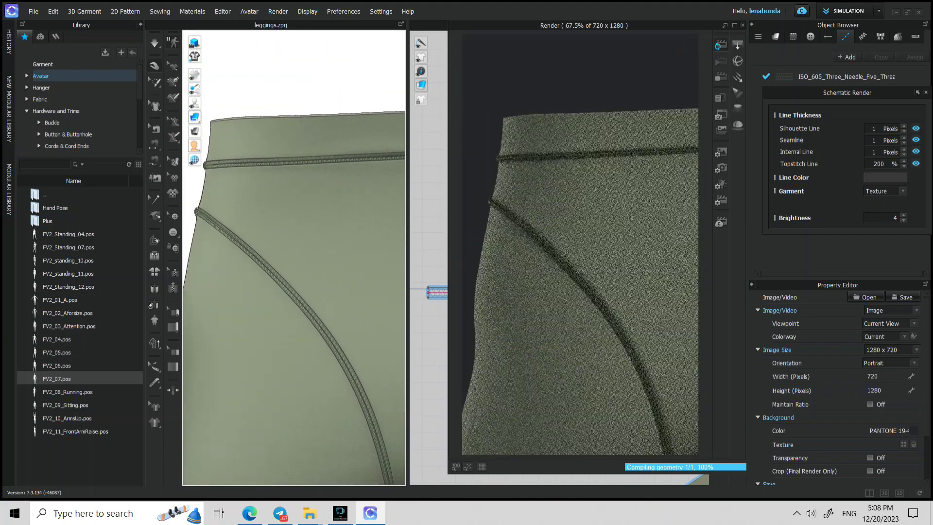
scroll(348, 389, "down", 9)
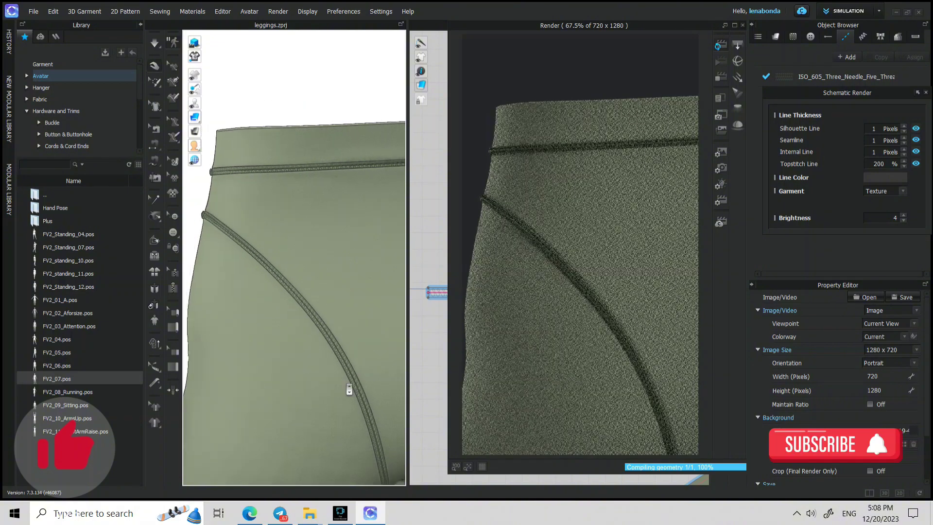